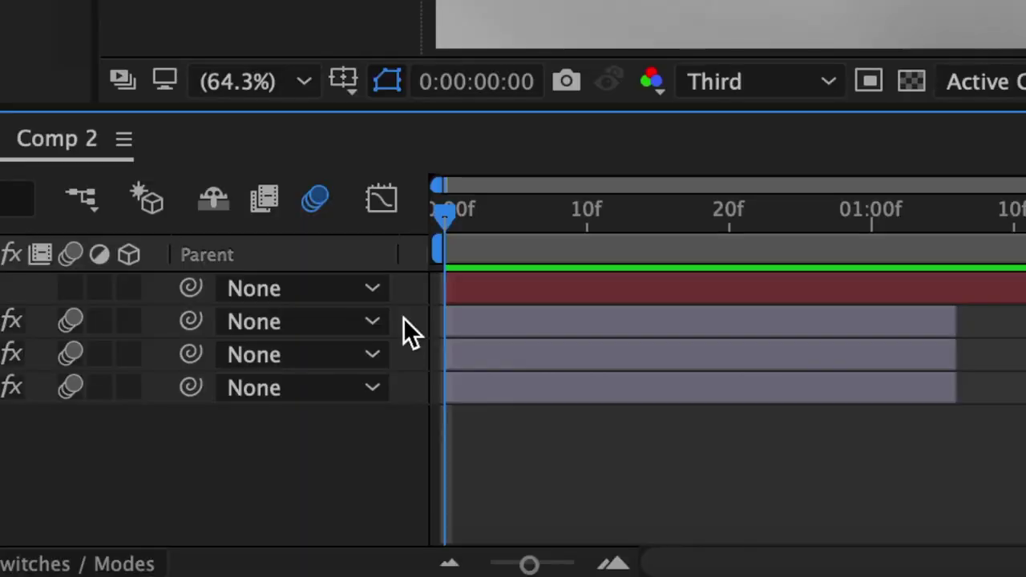
Parent the IMG_6919.JPG and IMG_6920.JPG layers to Null 1
drag(413, 463, 463, 481)
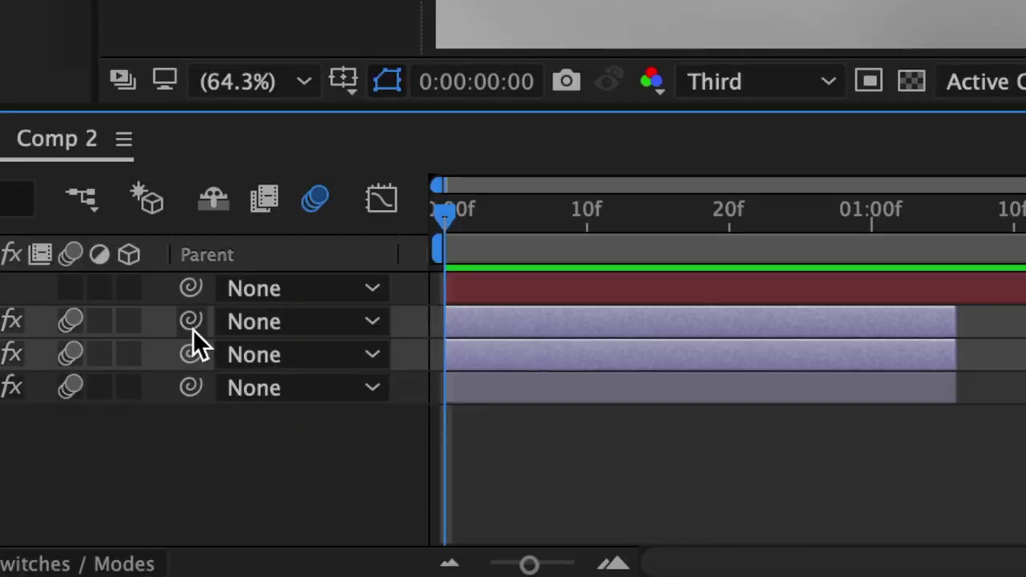
drag(197, 327, 593, 281)
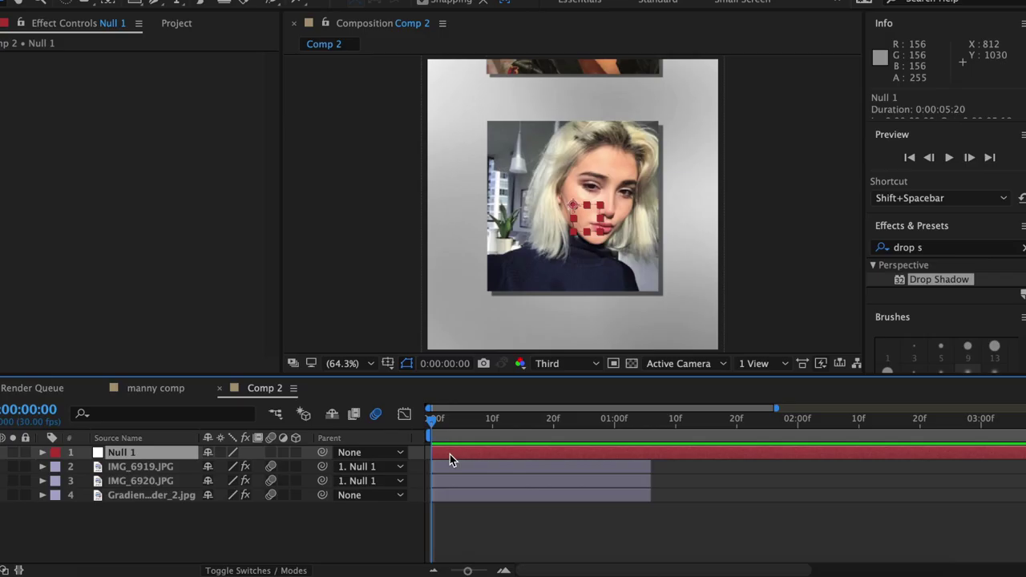
Reveal Null 1's Position and change its vertical value to shift both parented images together
key(p)
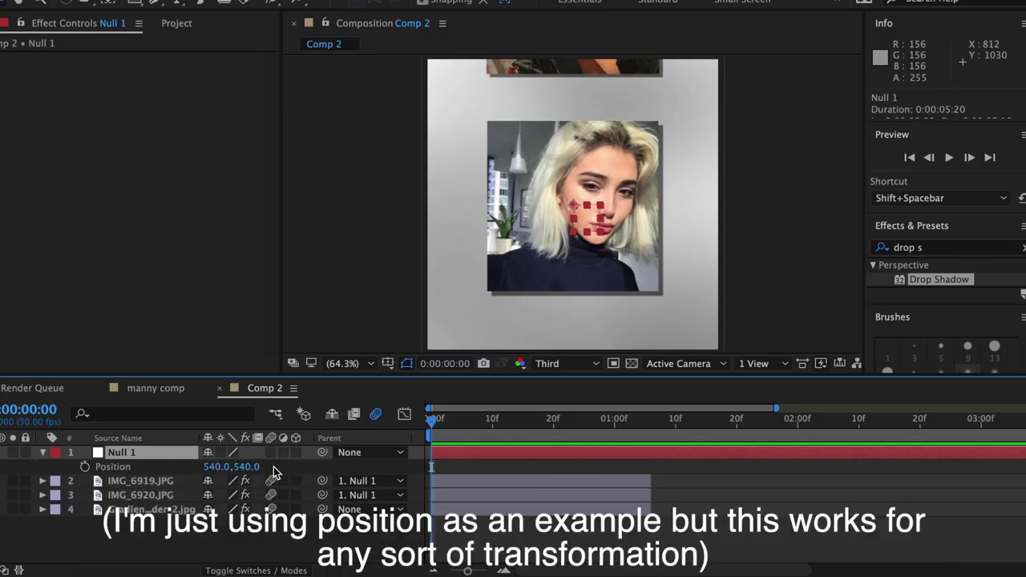
drag(248, 467, 727, 466)
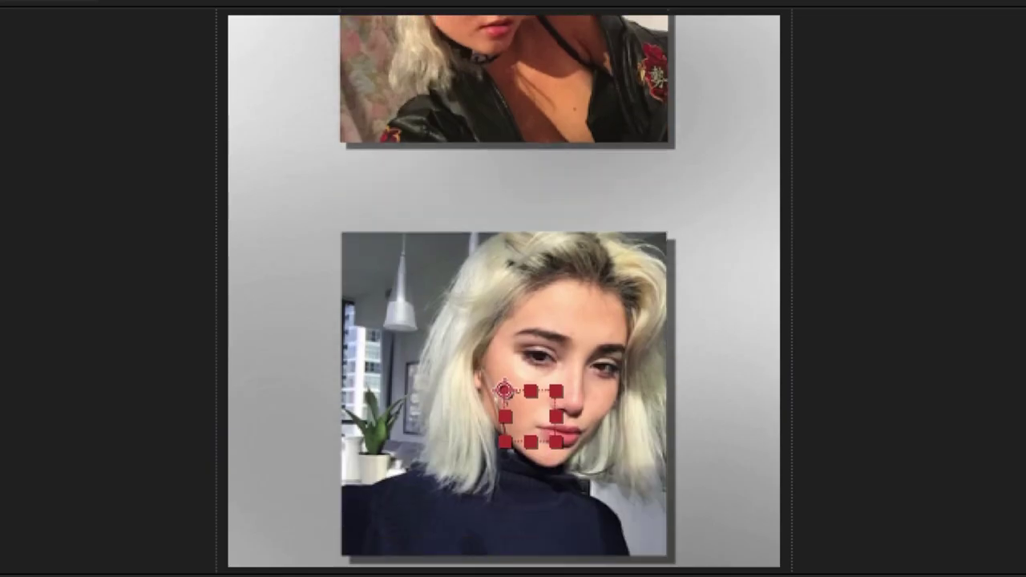
drag(642, 337, 690, 337)
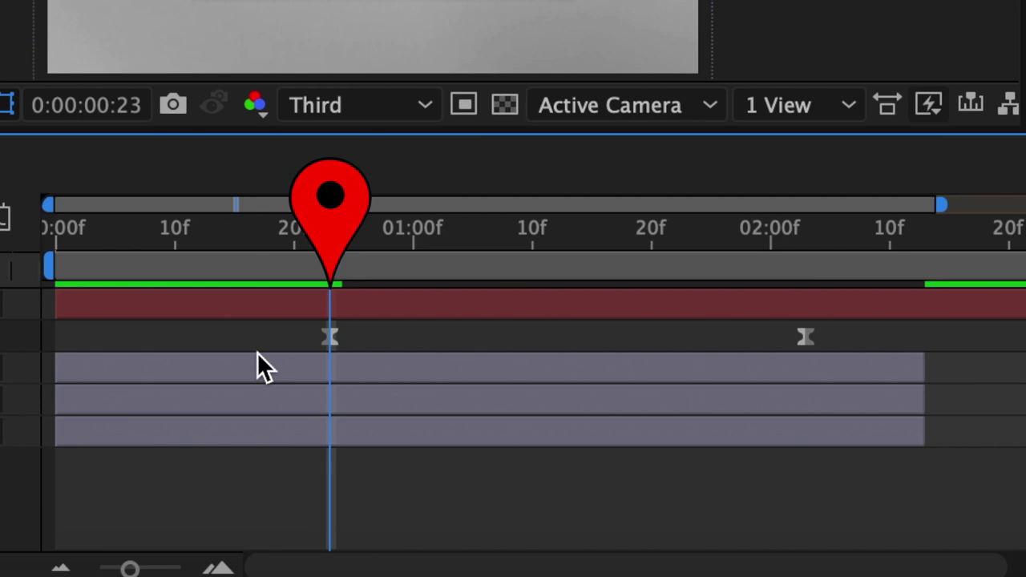
Check the value graph of Null 1's Position and move its first keyframe earlier, to about frame 4
click(330, 337)
click(6, 215)
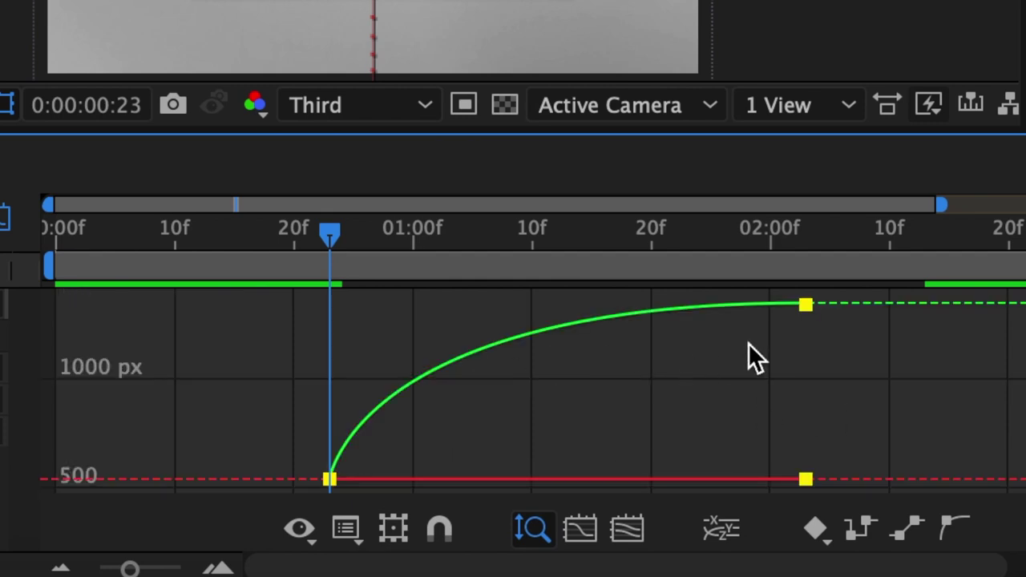
key(shift+F3)
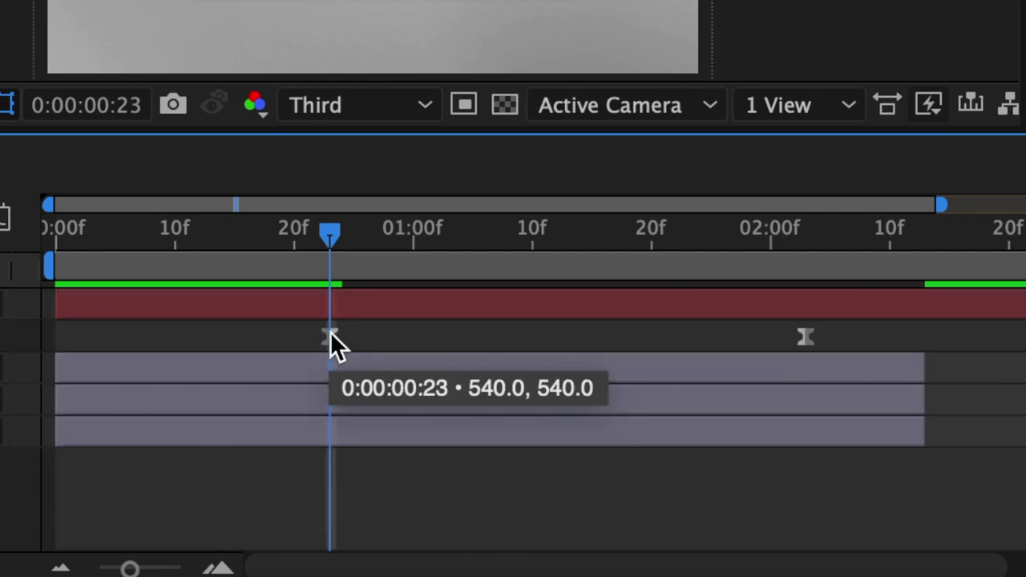
drag(330, 334, 106, 344)
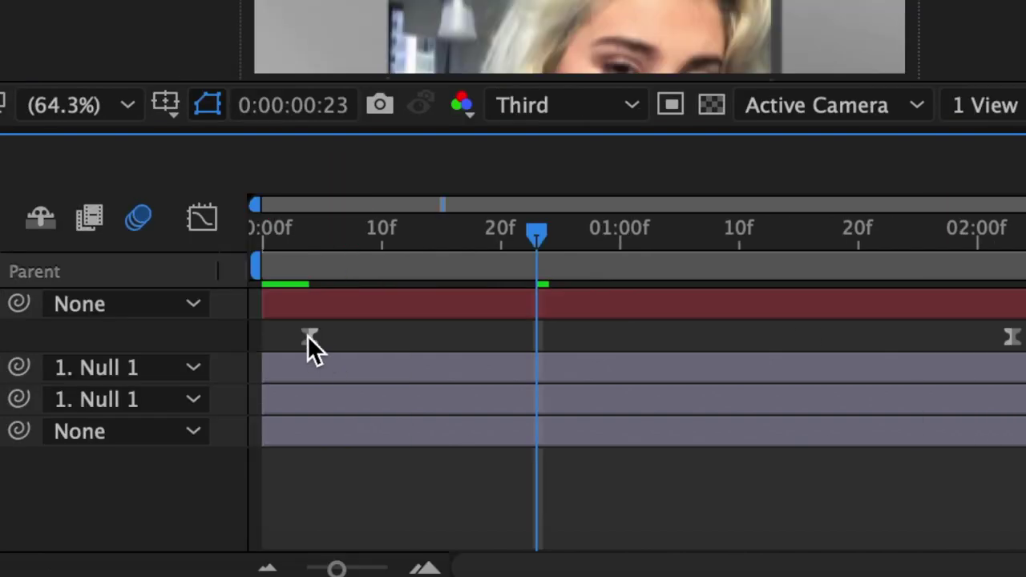
Show the speed graph of Null 1's Position and lengthen both keyframes' easing handles so the curve peaks at 0:00:00:23
click(103, 337)
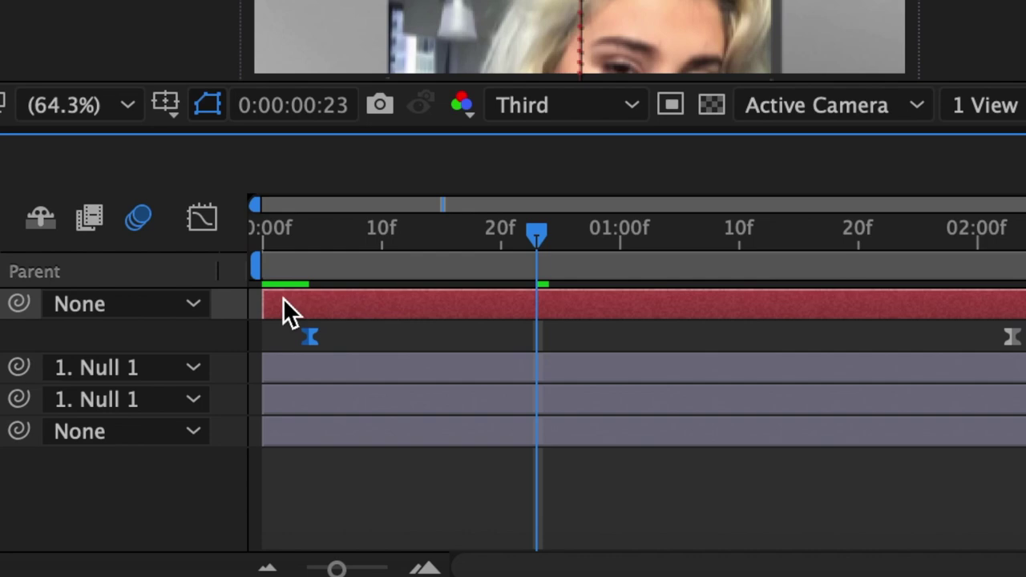
click(202, 224)
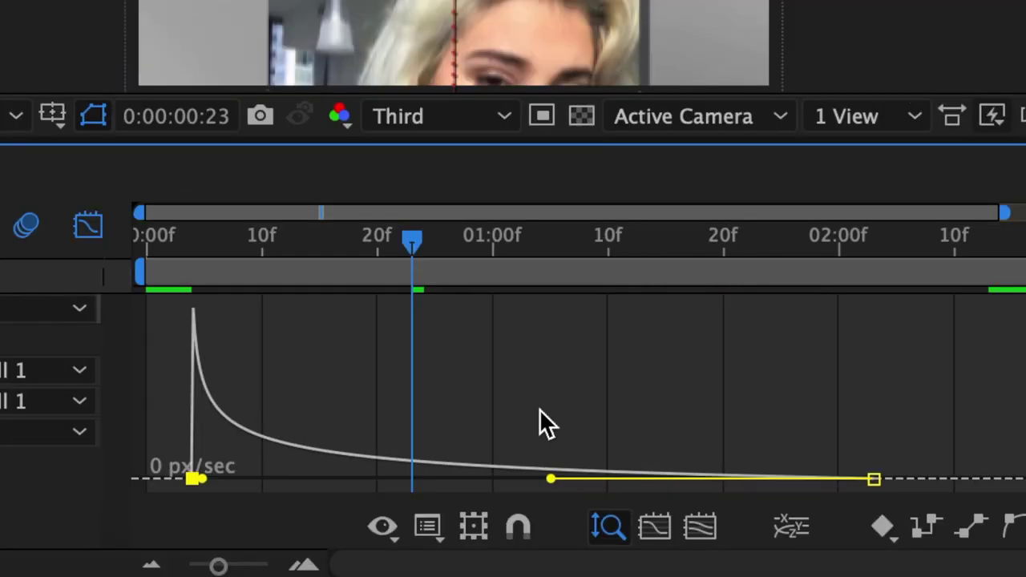
click(428, 527)
click(519, 255)
drag(200, 480, 397, 493)
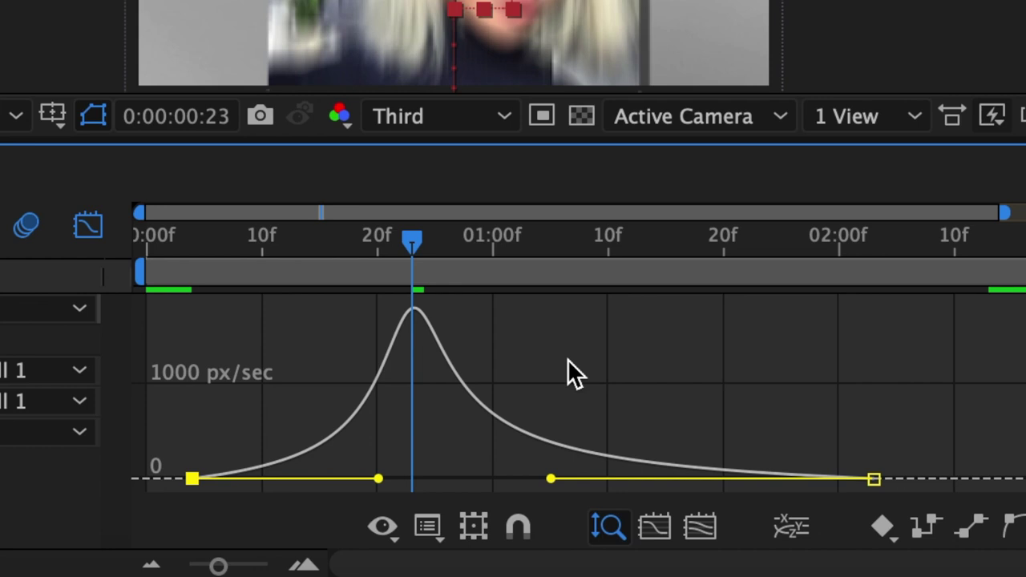
drag(550, 480, 537, 478)
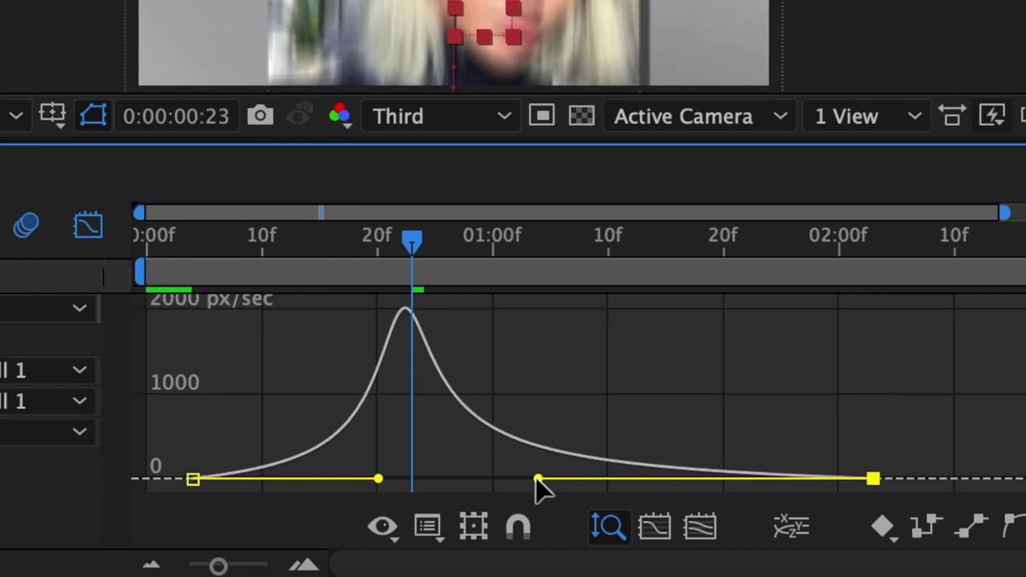
drag(378, 479, 385, 480)
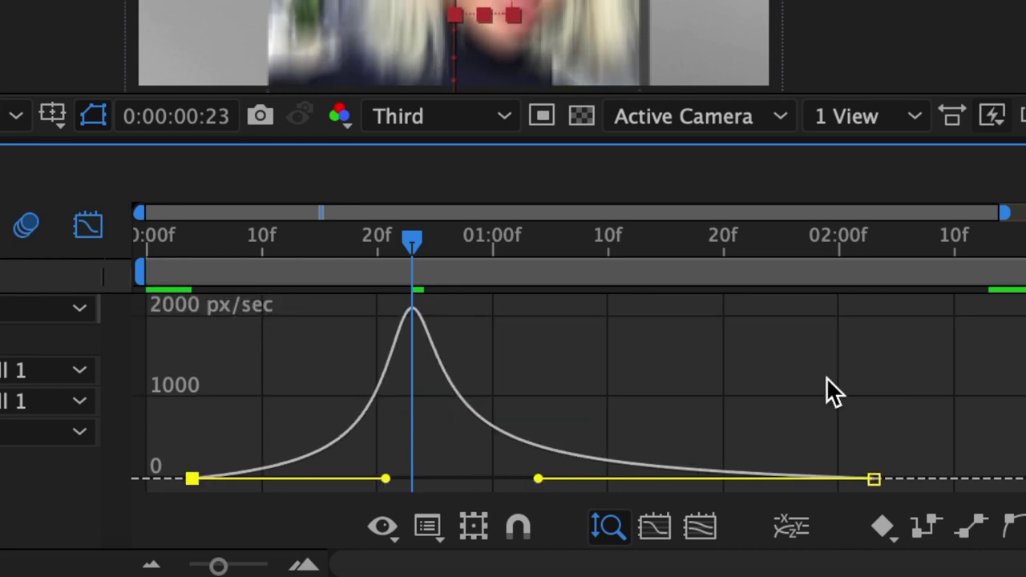
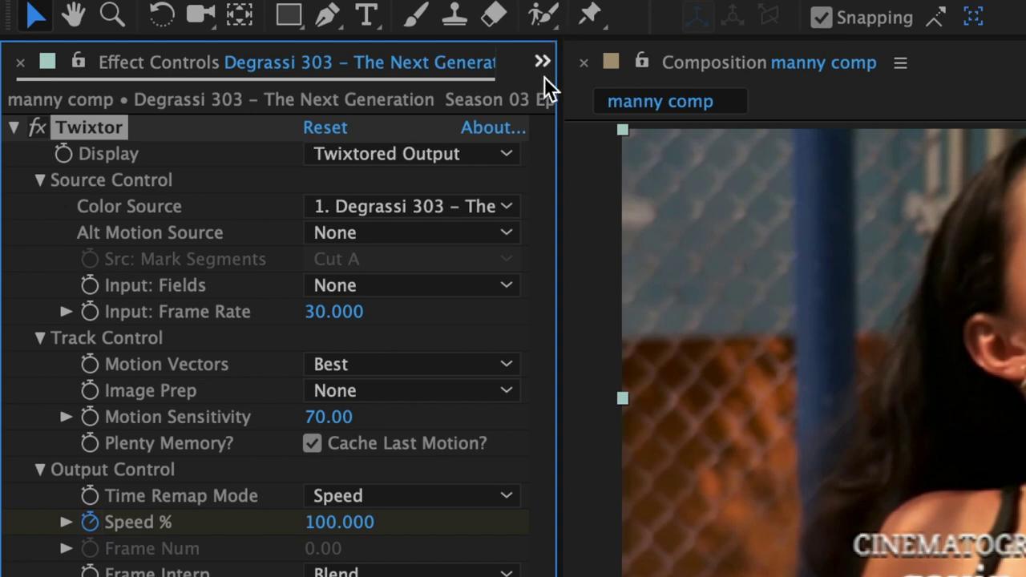
Look up the Degrassi source clip's frame rate in the project and set Twixtor's Input: Frame Rate to 23.976
click(272, 24)
click(618, 135)
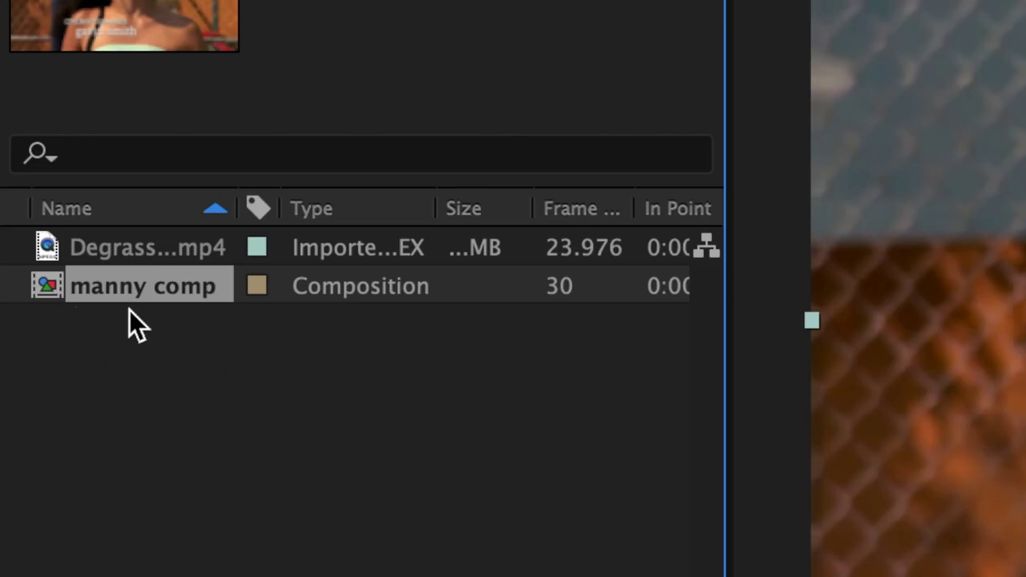
click(147, 250)
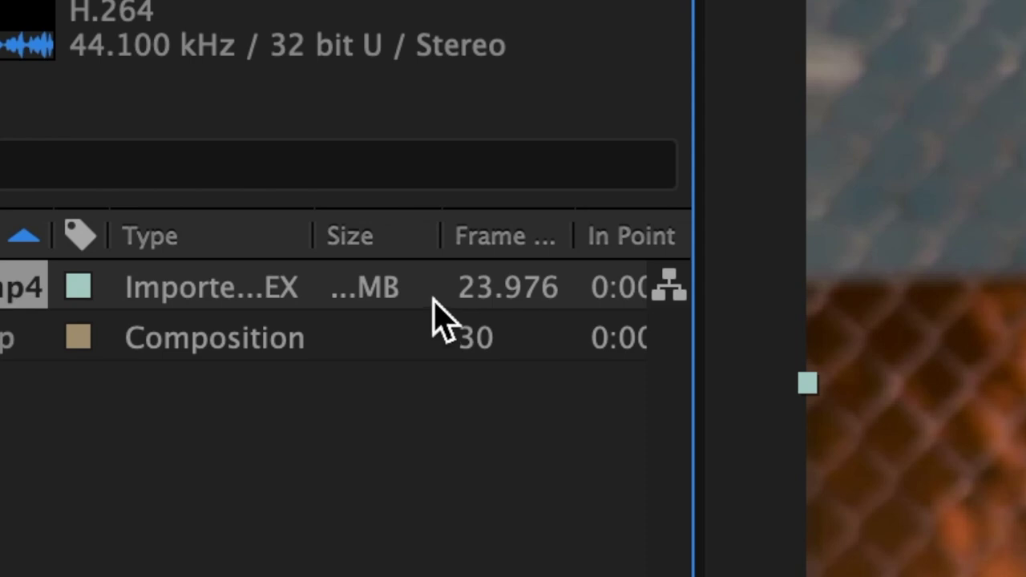
click(542, 62)
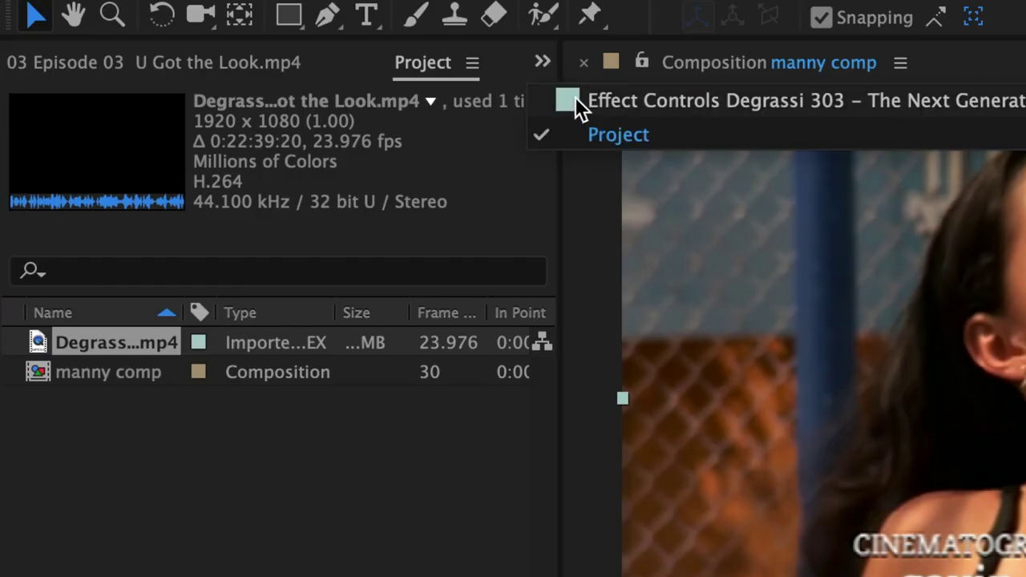
click(577, 101)
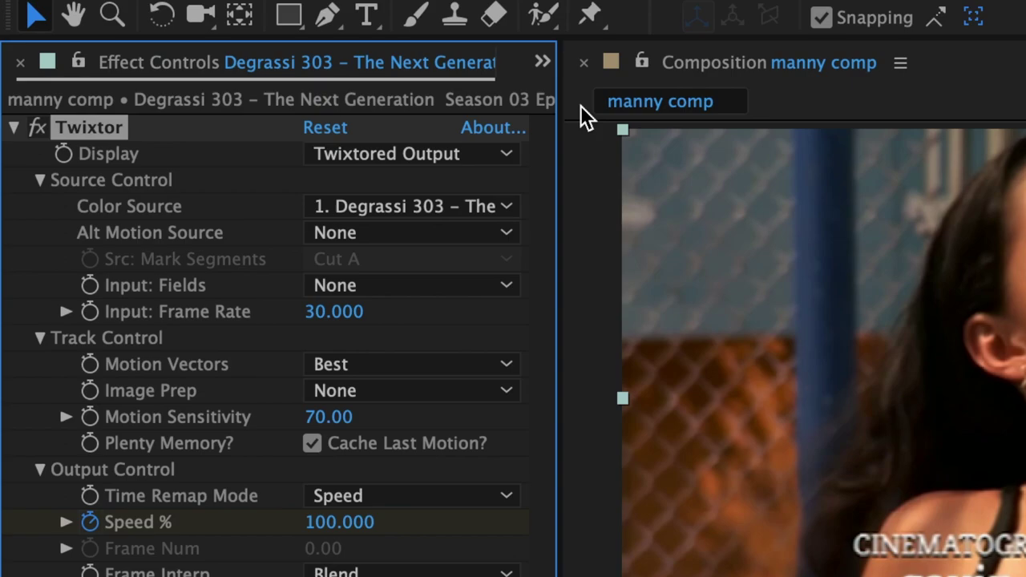
click(345, 313)
text(23.)
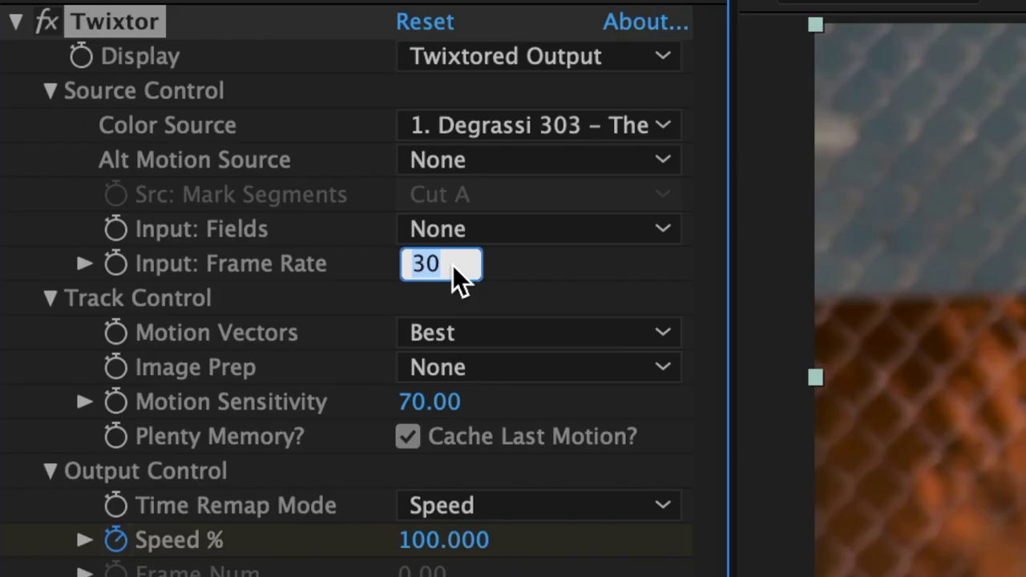
text(976)
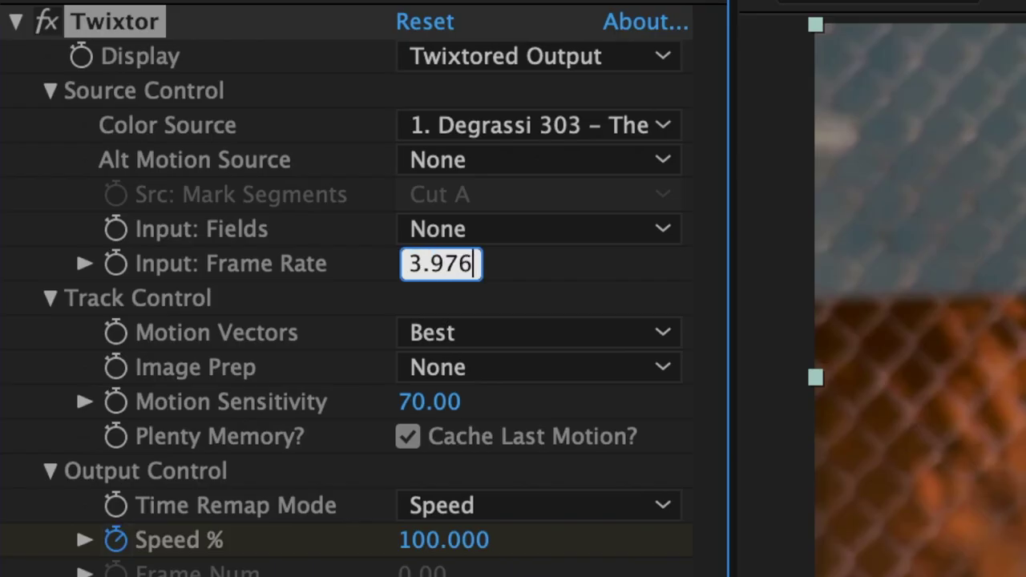
key(Return)
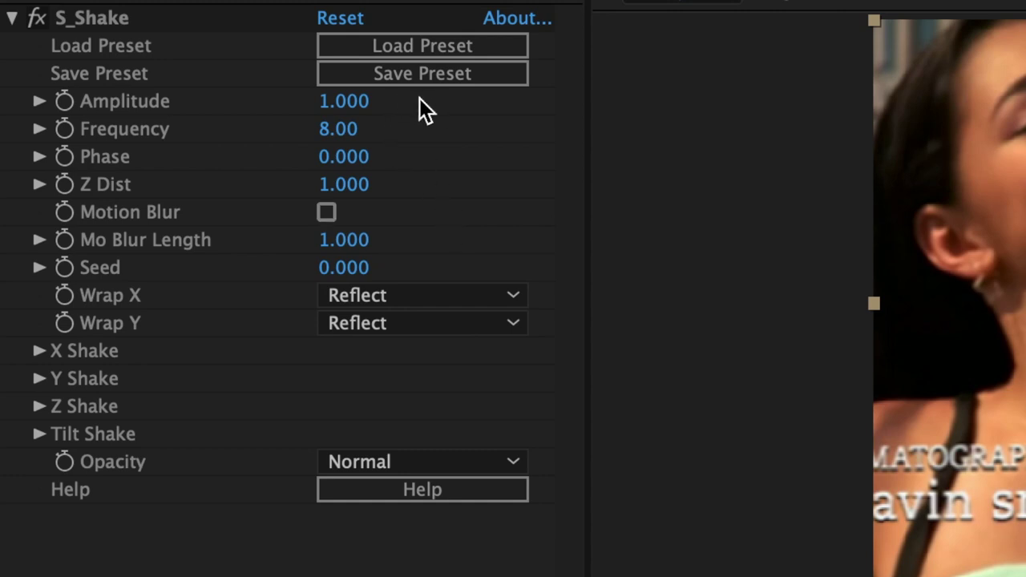
Enable Motion Blur in S_Shake and set a starting Amplitude keyframe of 4
click(328, 214)
click(344, 101)
text(4)
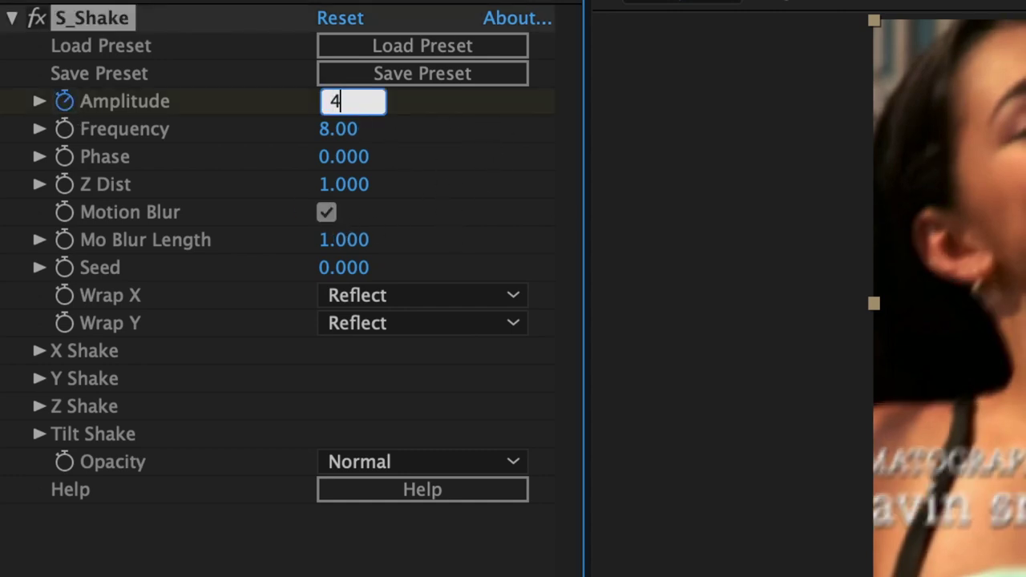
key(Return)
Move a few frames forward in Comp 3 and set S_Shake's Amplitude to 0 to fade out the shake
drag(437, 423, 457, 433)
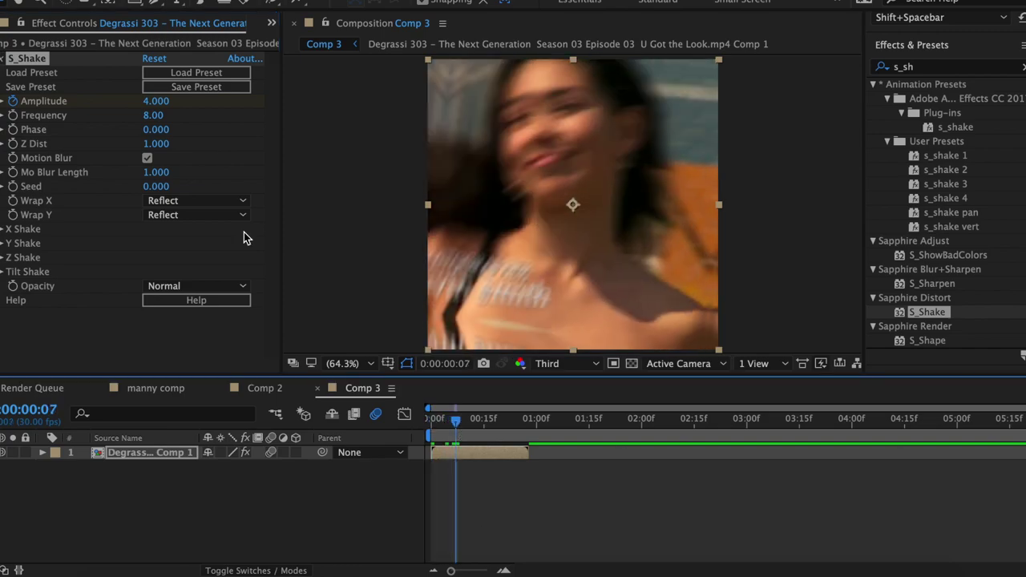
click(155, 101)
text(0)
key(Return)
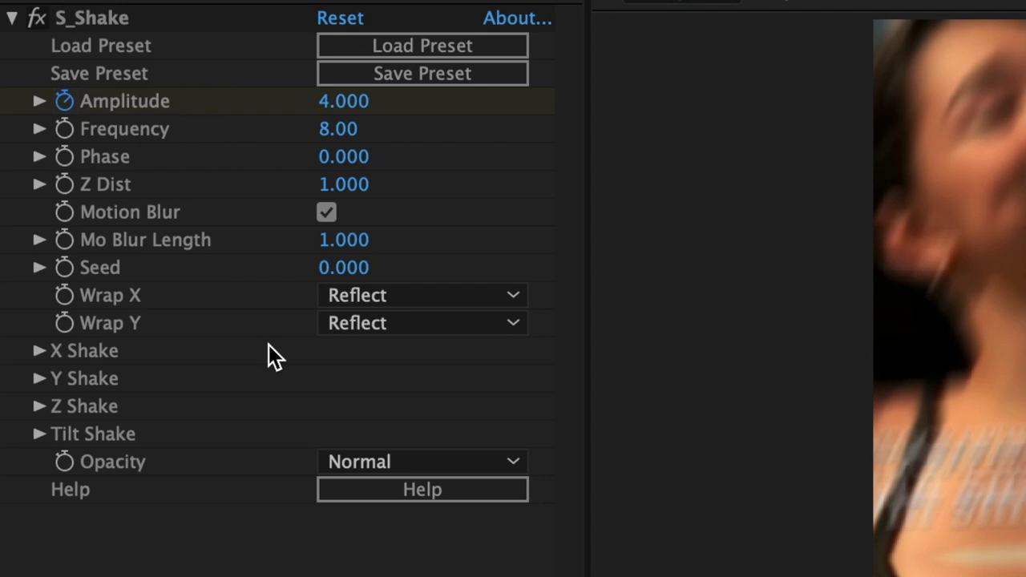
Set S_Shake's Frequency to 6.70, Phase to 0.100, Mo Blur Length to 1.130 and starting Amplitude to 5
drag(339, 132, 351, 161)
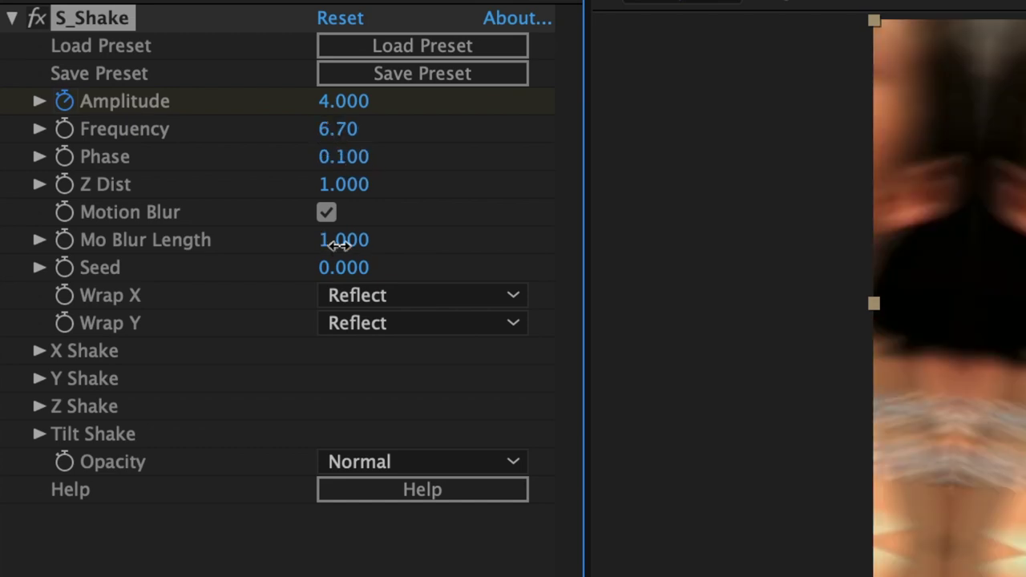
drag(347, 244, 366, 257)
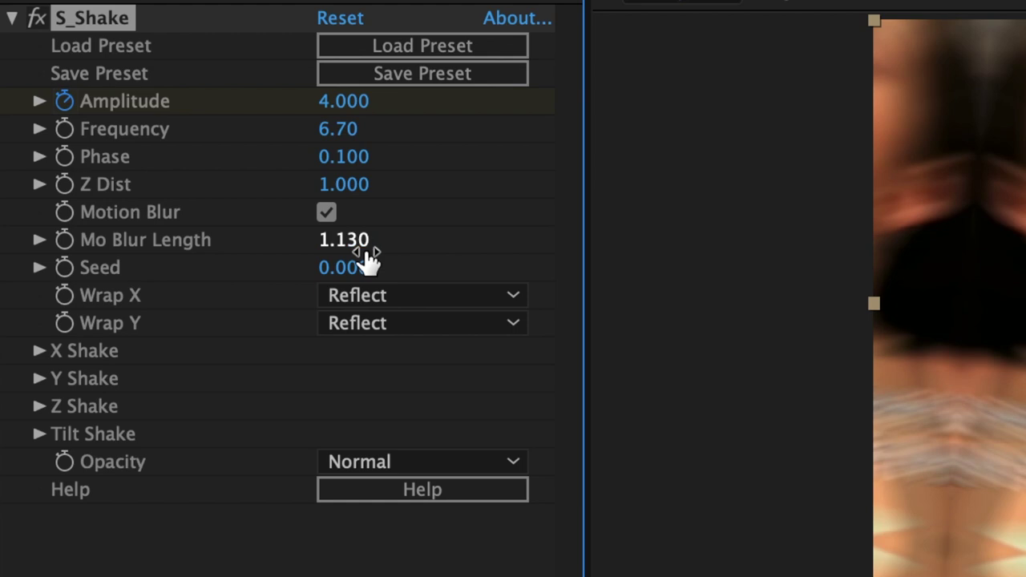
click(347, 101)
text(5)
key(Return)
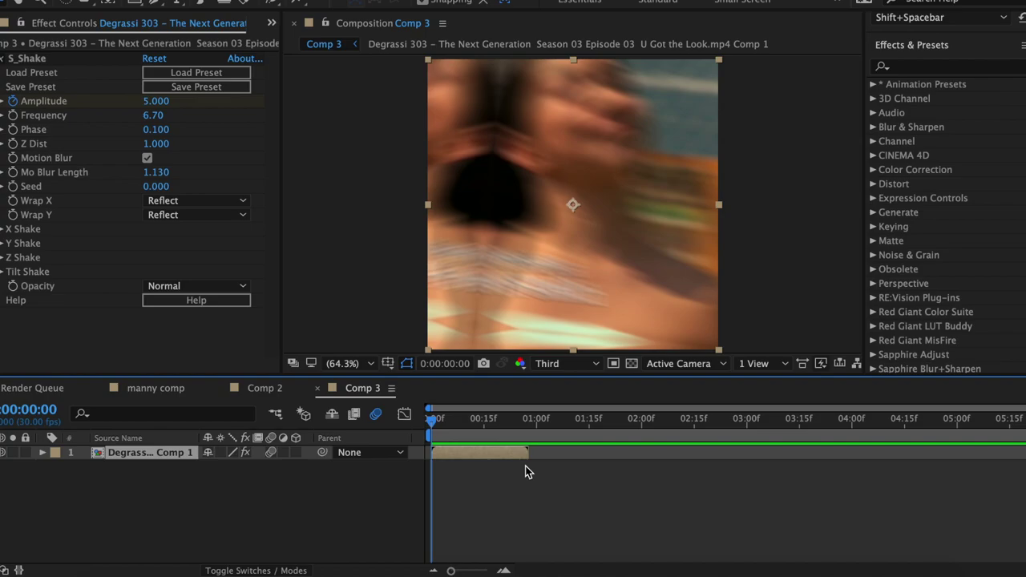
Turn on keyframing for S_Shake's Frequency, Phase and Mo Blur Length, and reveal the layer's modified properties in the timeline
key(u)
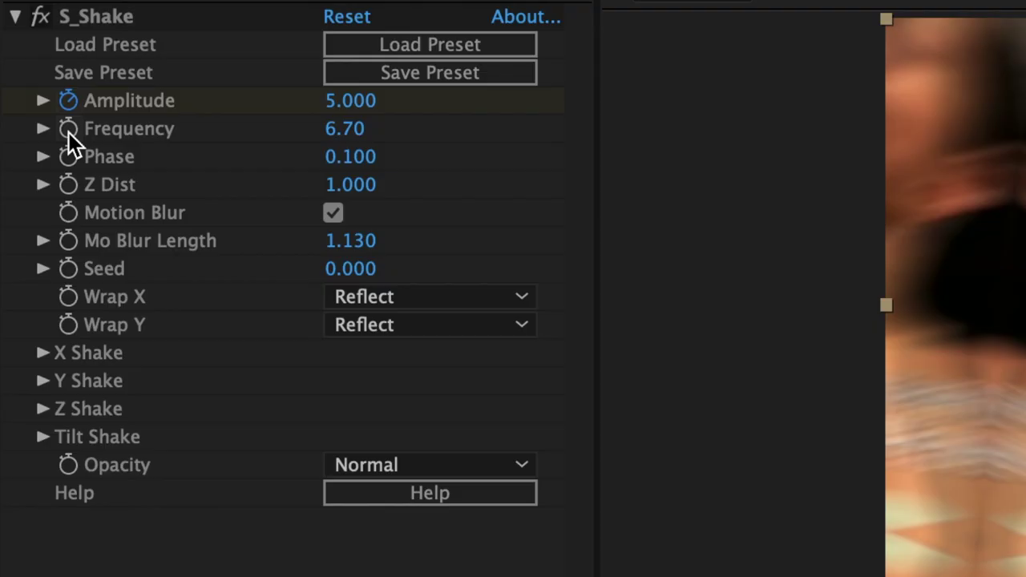
click(68, 130)
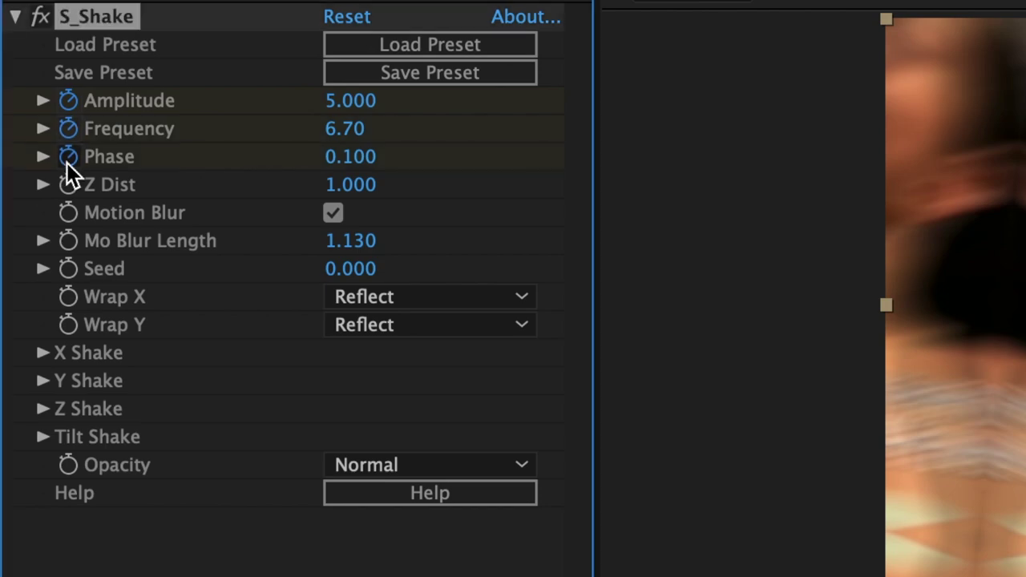
click(68, 241)
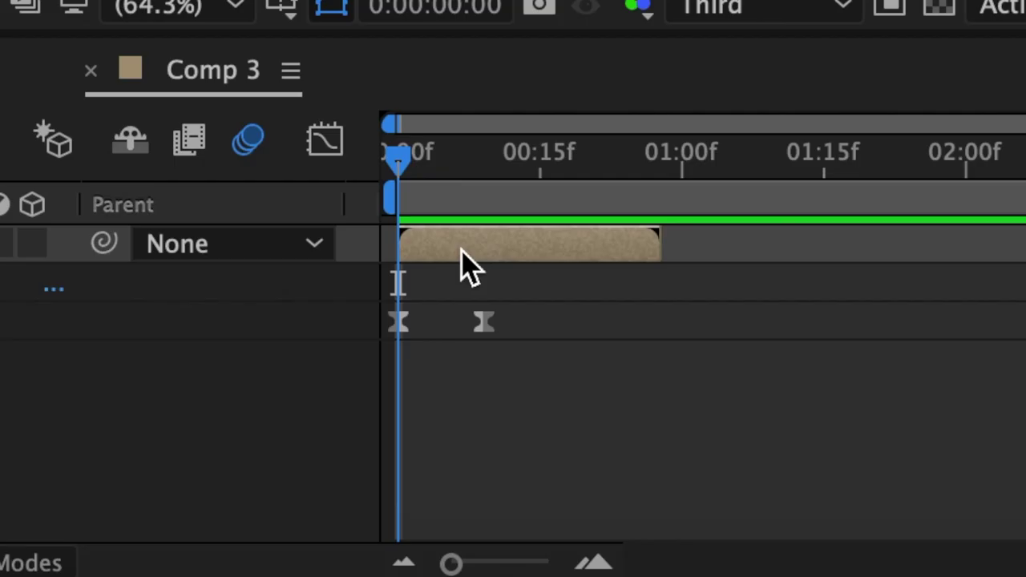
key(u)
key(u)
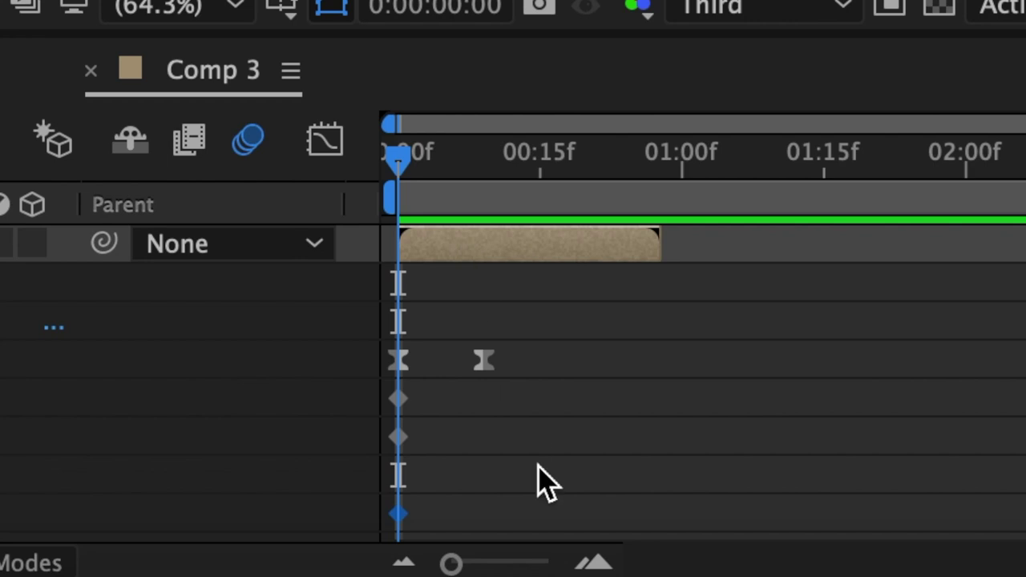
Select the shake's keyframed properties and save them as an animation preset named saphh shake.ffx in User Presets
click(568, 481)
drag(623, 529, 281, 348)
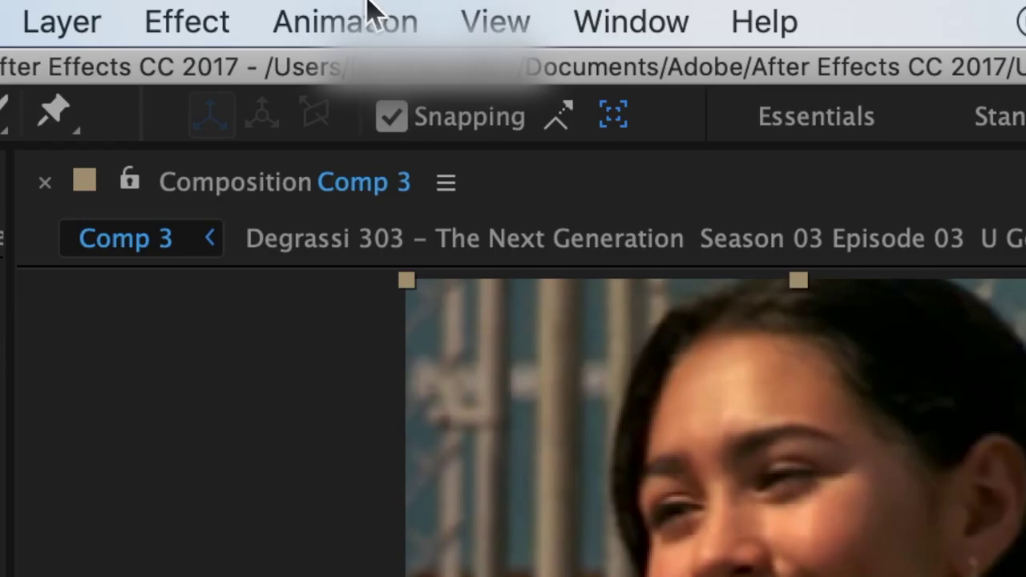
click(343, 18)
click(350, 80)
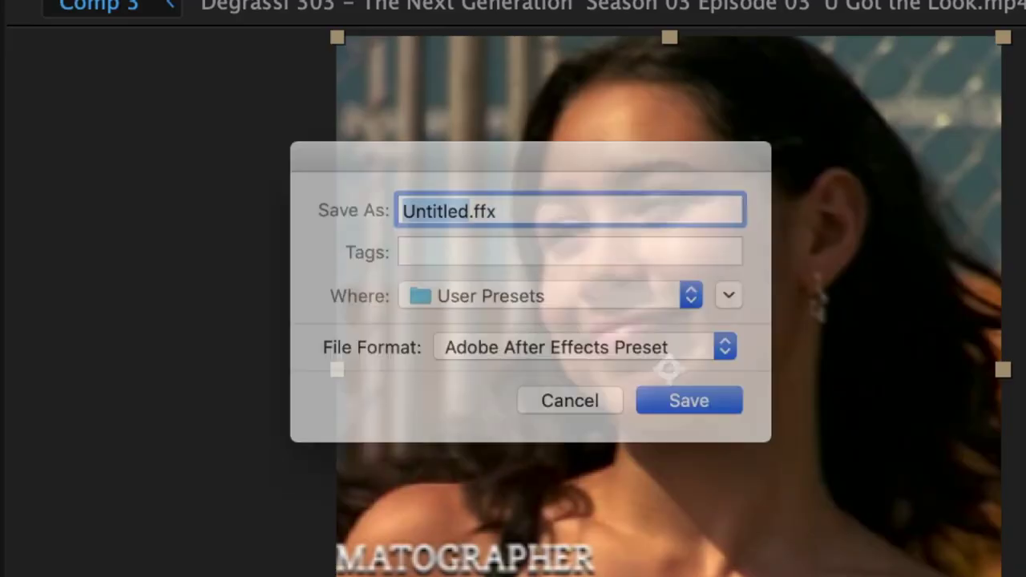
text(saphh shake)
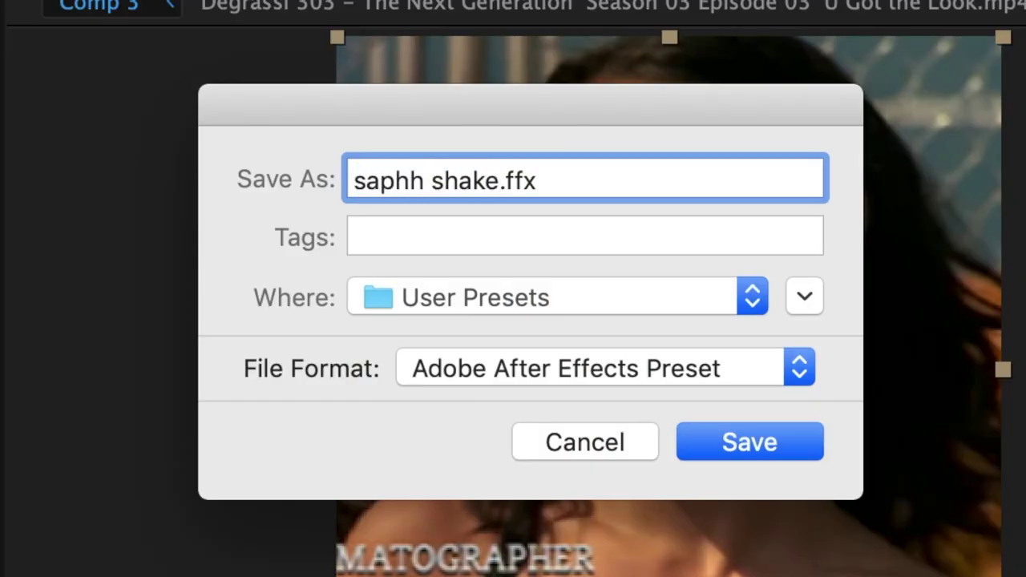
key(Return)
Search the presets for "saphh", apply the saphh shake preset to the clip in Comp 3 and preview it
text(saphh)
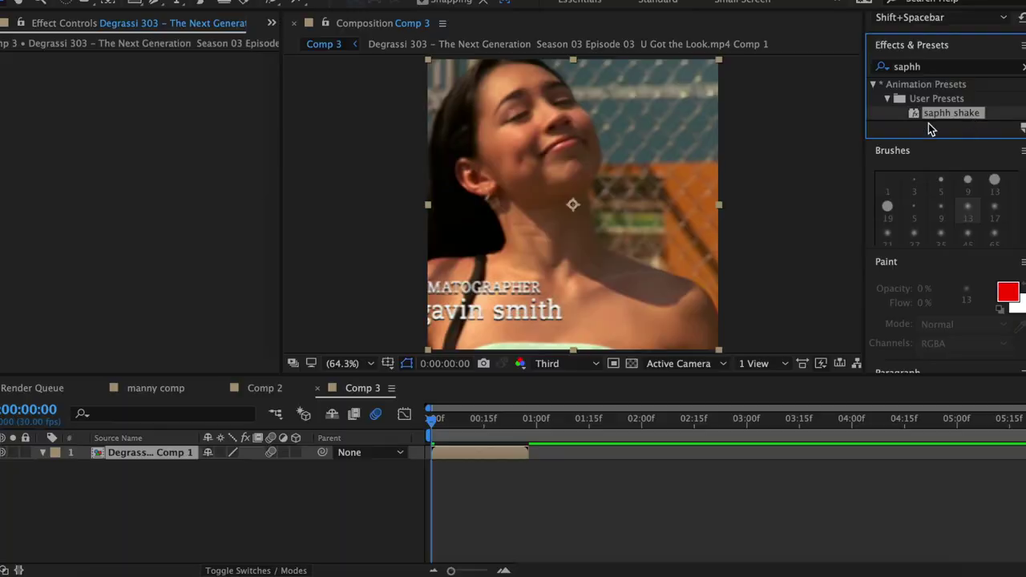
drag(928, 123, 457, 454)
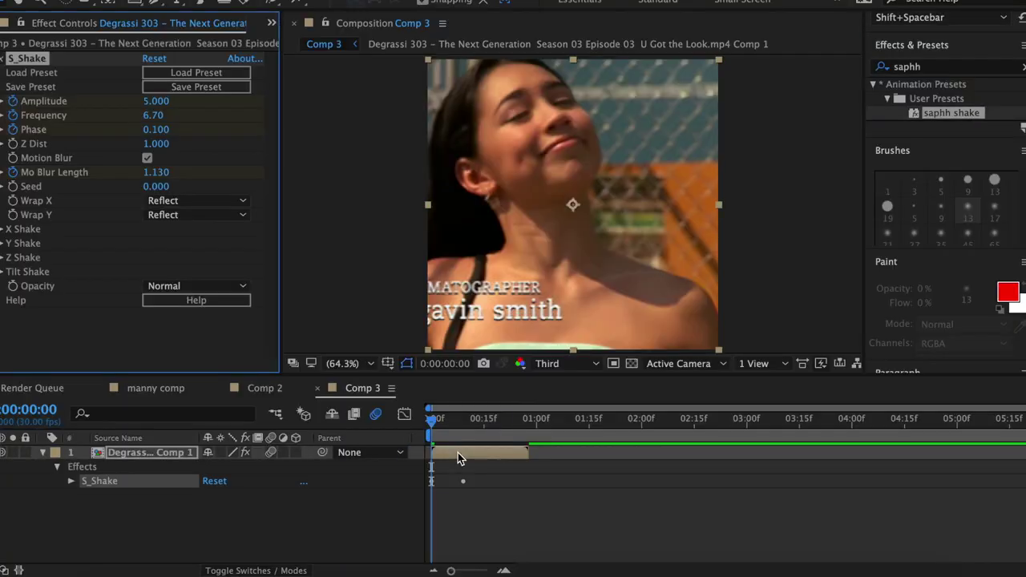
key(space)
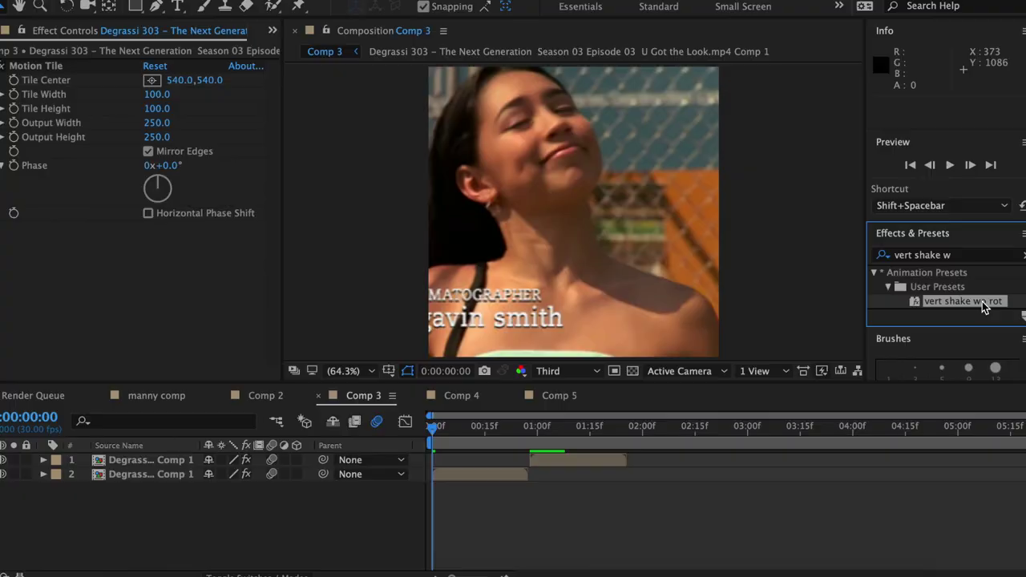
Apply the vert shake wo rot preset to the first clip in Comp 3, and test changing its scale and rotation
drag(922, 298, 506, 484)
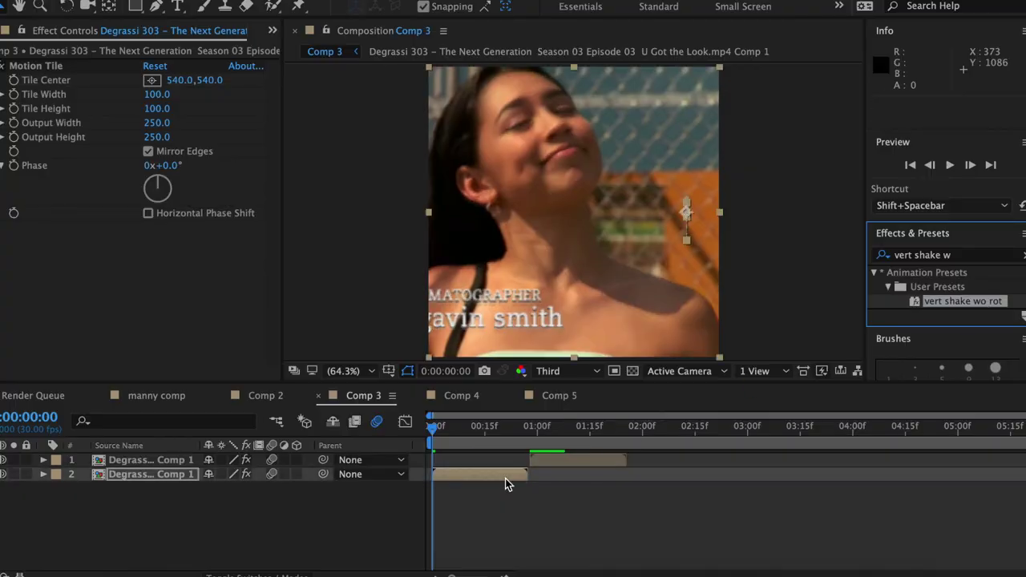
key(s)
drag(228, 488, 301, 497)
key(ctrl+z)
key(r)
drag(224, 489, 261, 518)
click(296, 474)
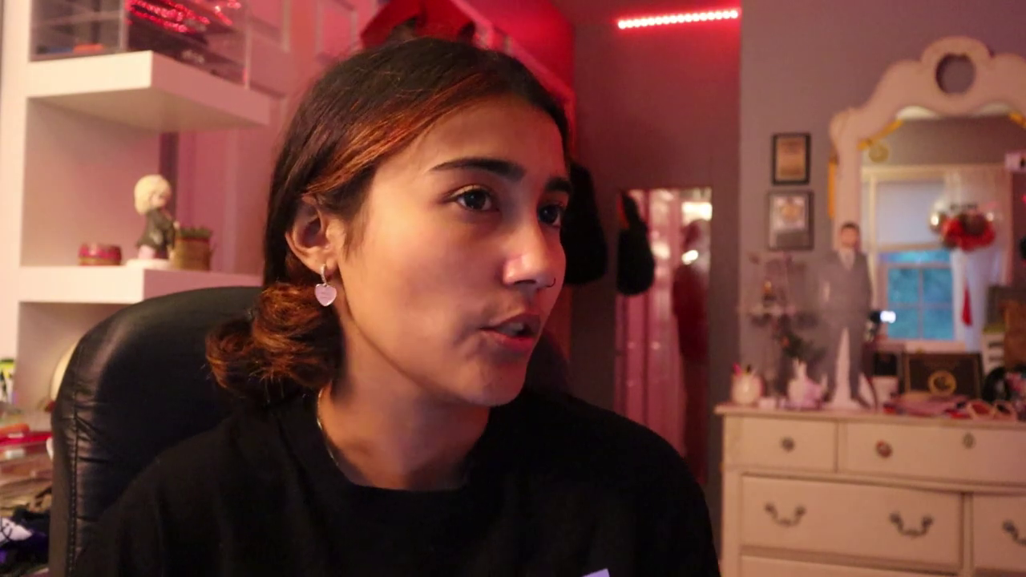
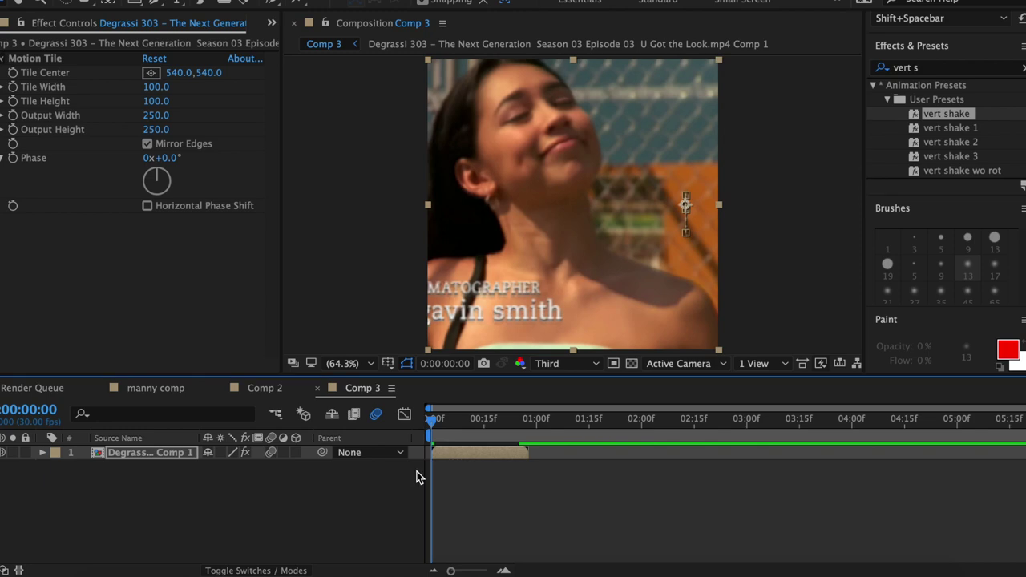
Keyframe the clip's Rotation at the first frame and with a changed angle at 0:00:00:27, and preview the animation
key(r)
key(alt+shift+r)
drag(549, 422, 527, 439)
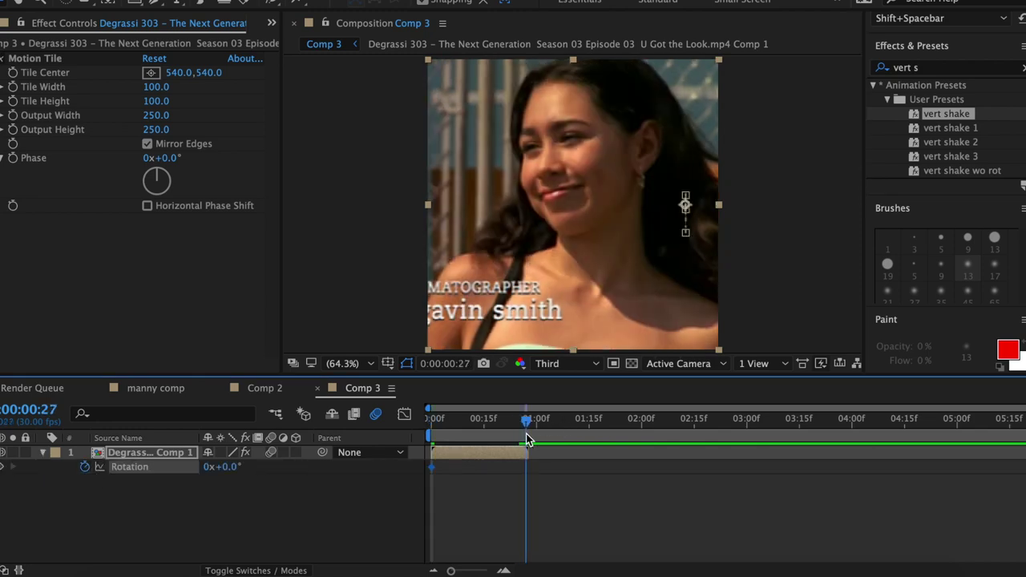
drag(229, 467, 407, 419)
key(Home)
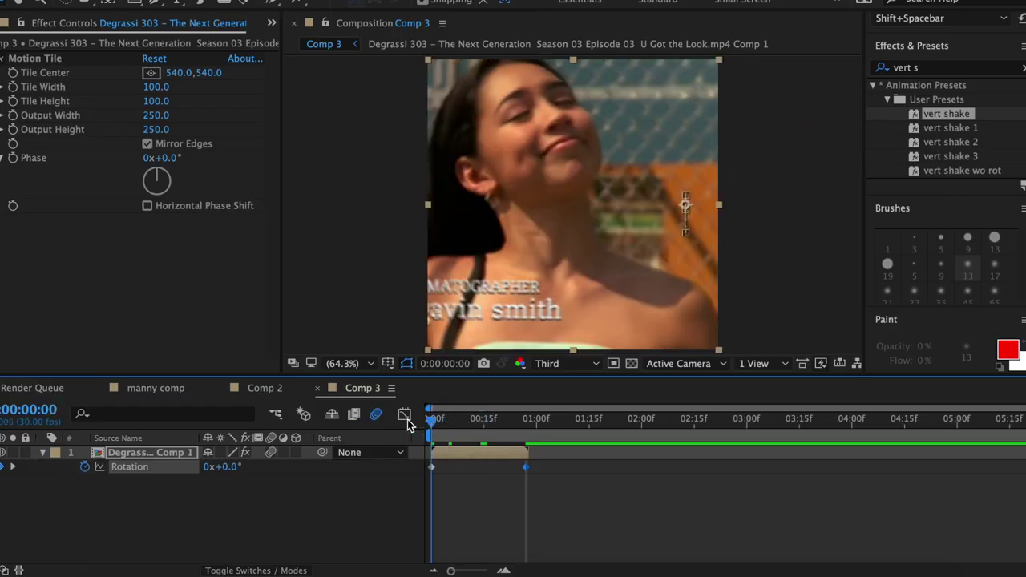
key(space)
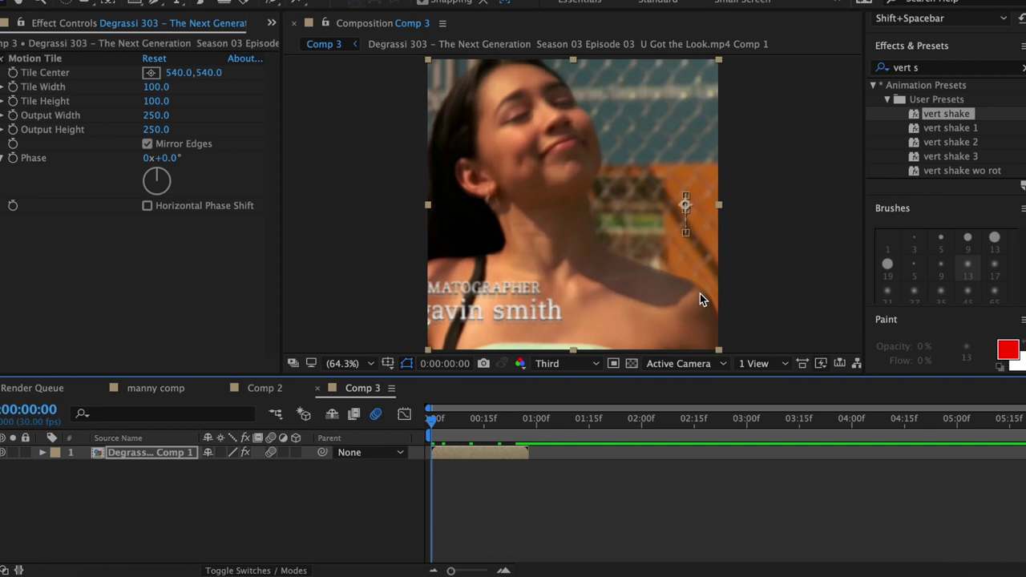
Examine the clip's Anchor Point in manny comp, and apply the vert shake preset to the Comp 3 layer to compare its Anchor Point
double_click(494, 453)
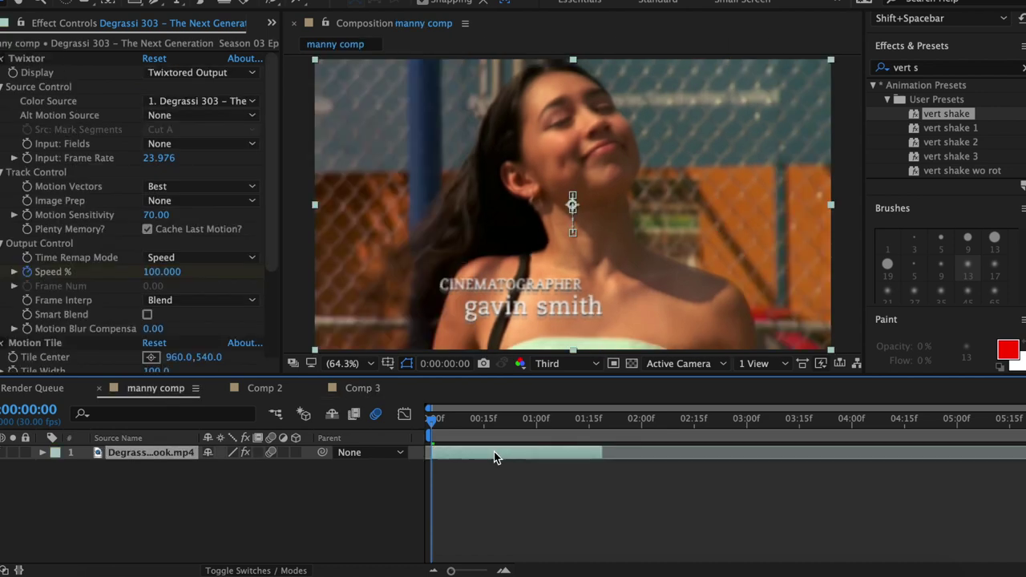
key(a)
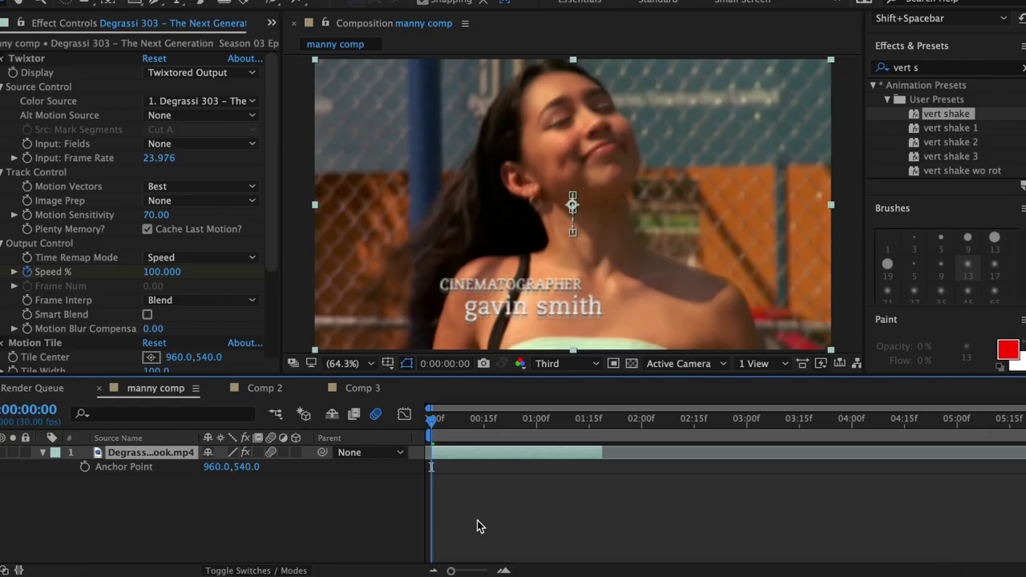
click(374, 392)
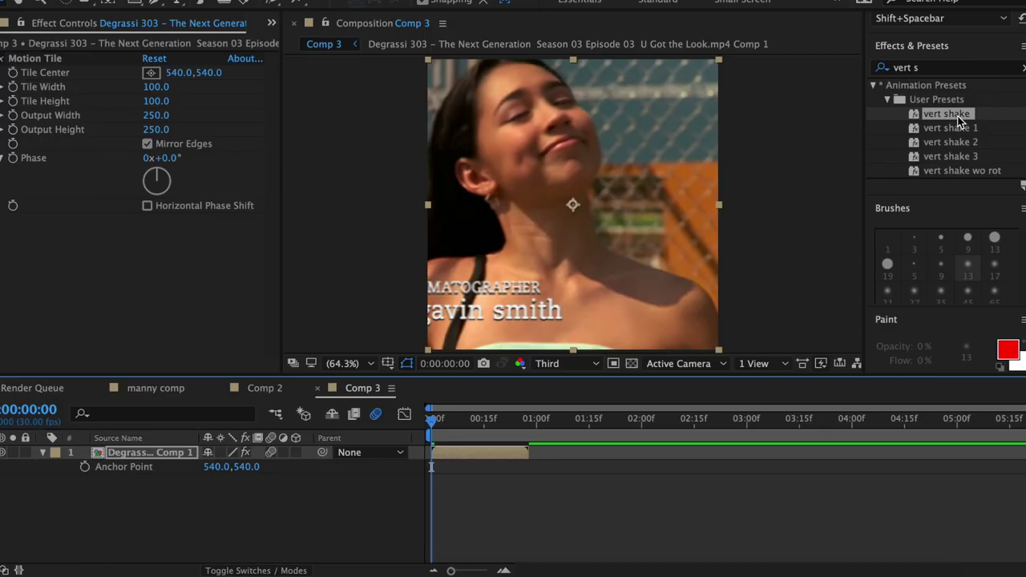
drag(960, 122, 447, 486)
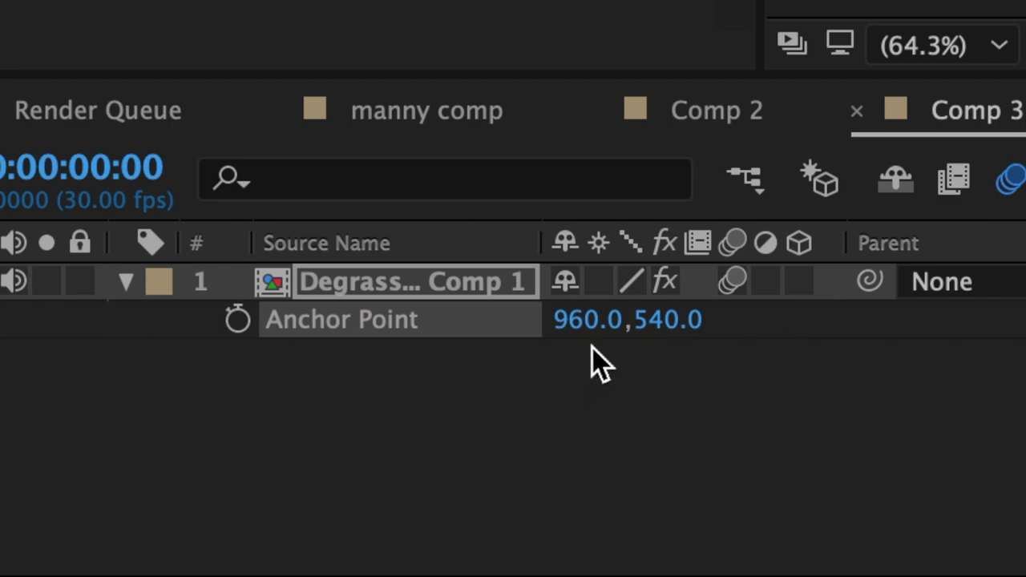
key(a)
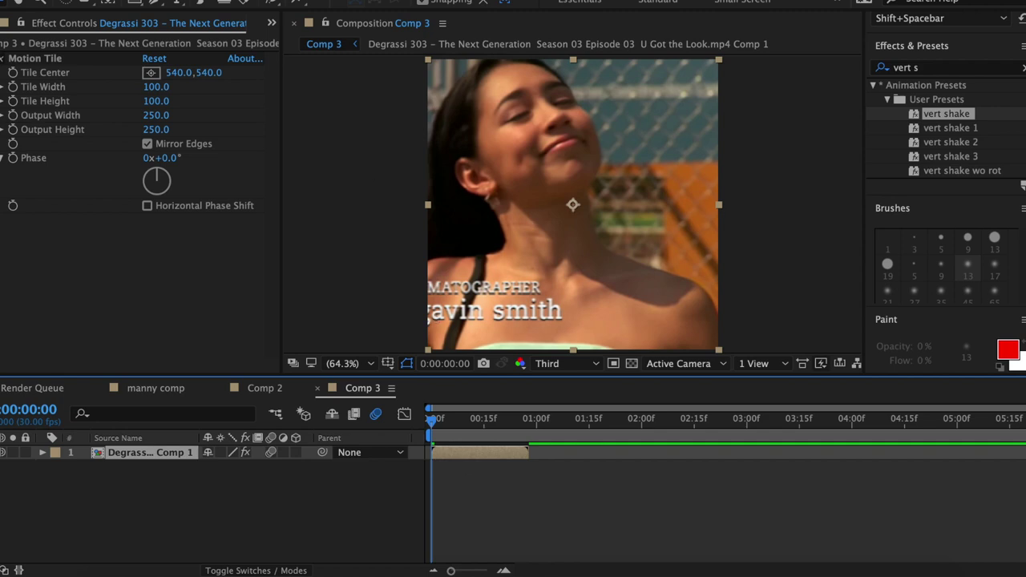
Create a null object in Comp 3 and apply the vert shake preset to it
click(311, 0)
mouse_move(405, 0)
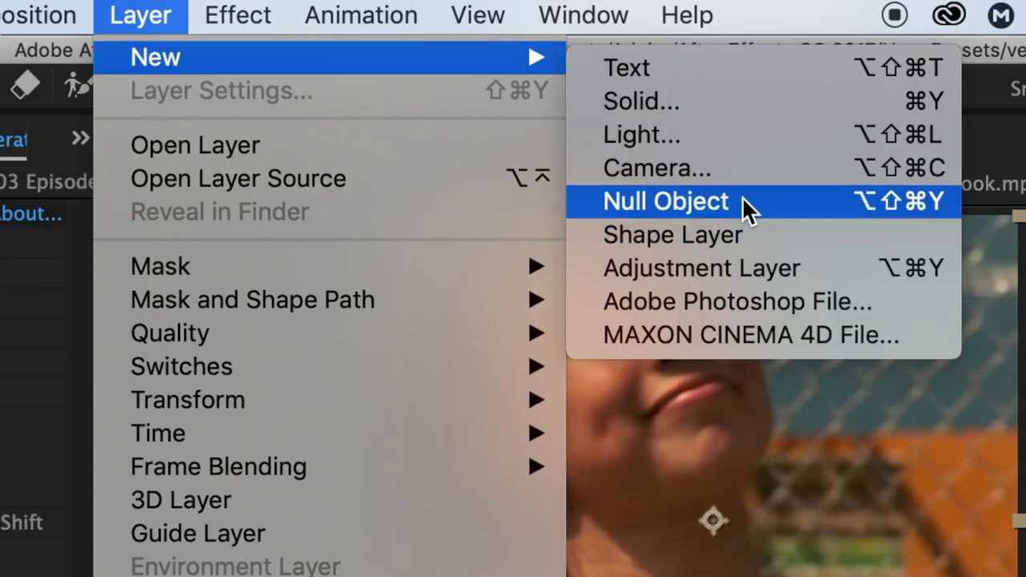
click(590, 60)
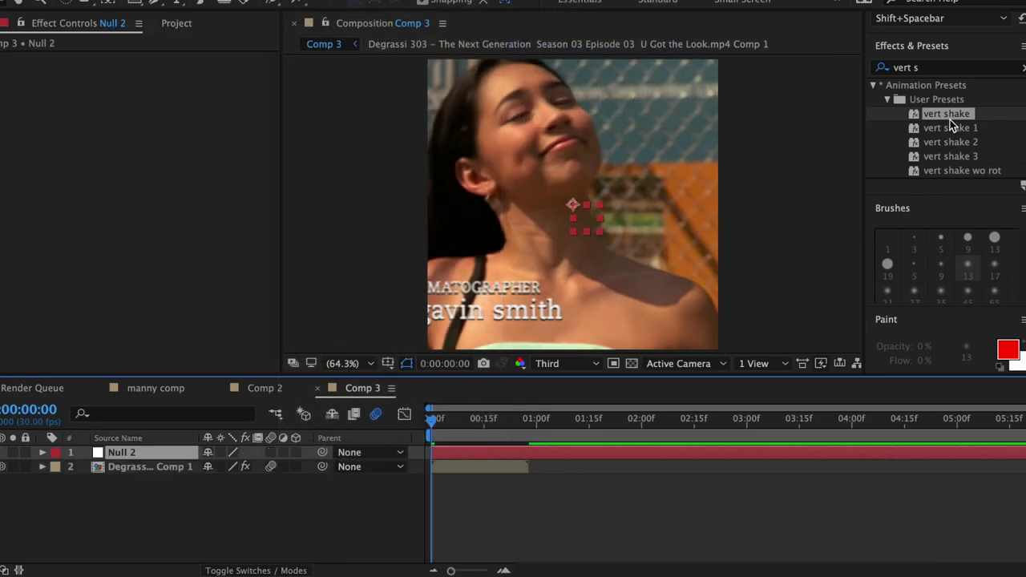
drag(950, 116, 454, 457)
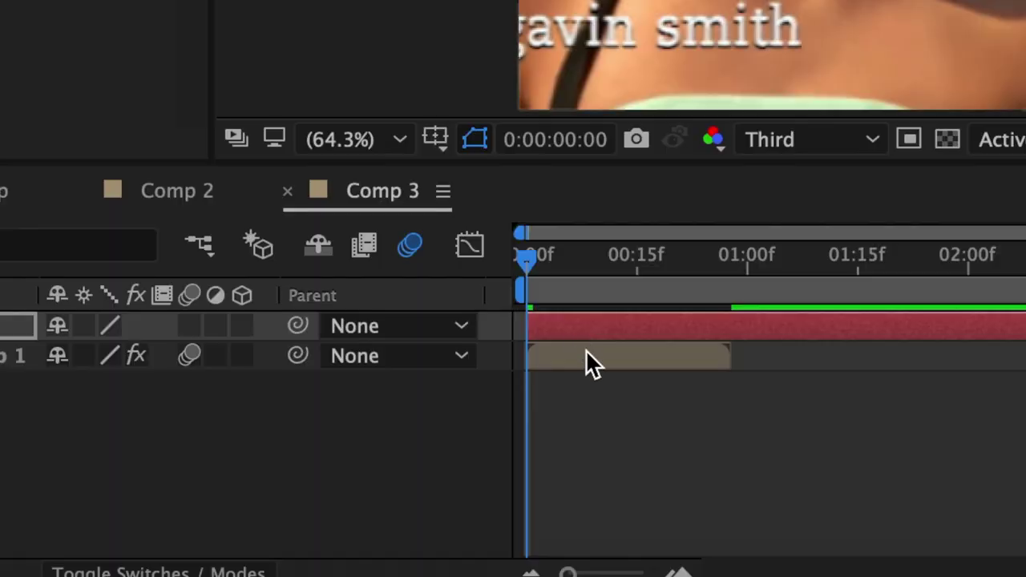
Parent the Degrassi clip to Null 2, and check its Anchor Point and rotation by test-rotating the clip
click(462, 468)
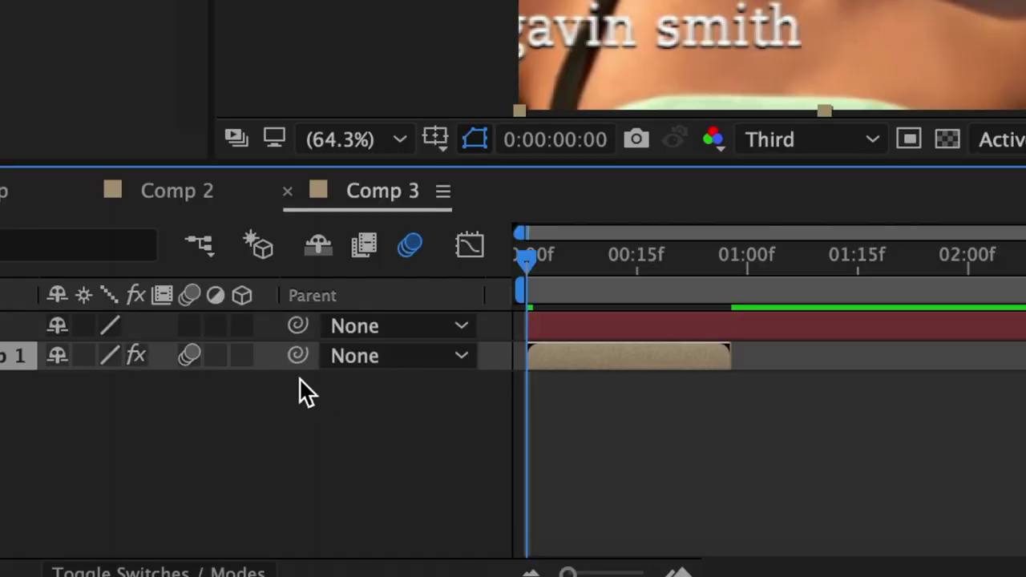
drag(298, 356, 649, 317)
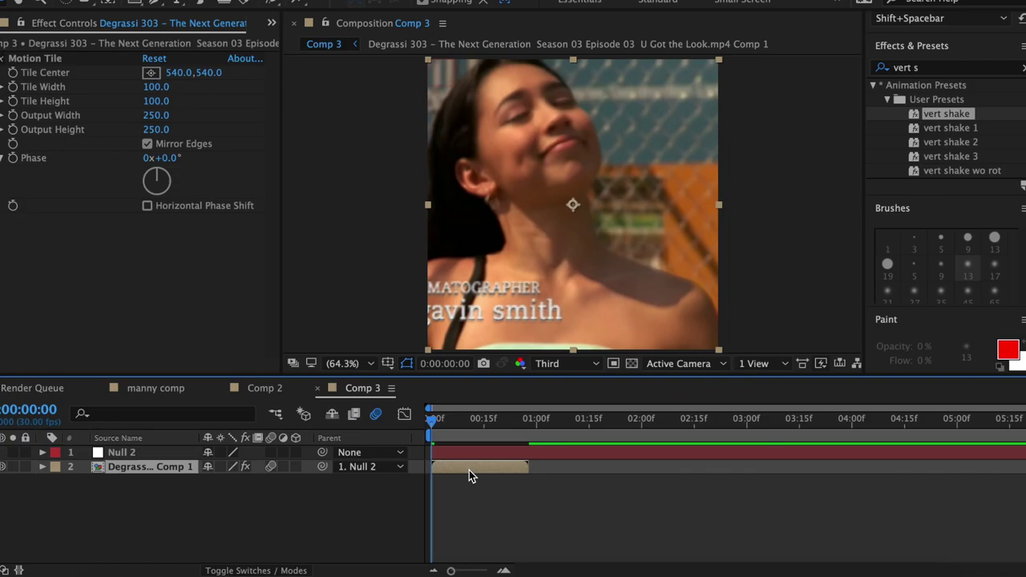
key(a)
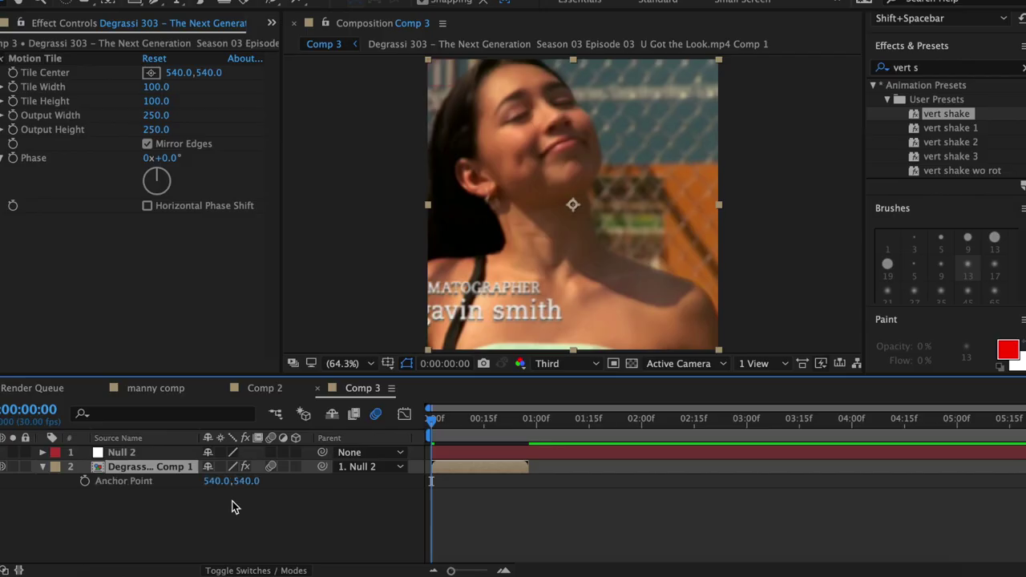
key(r)
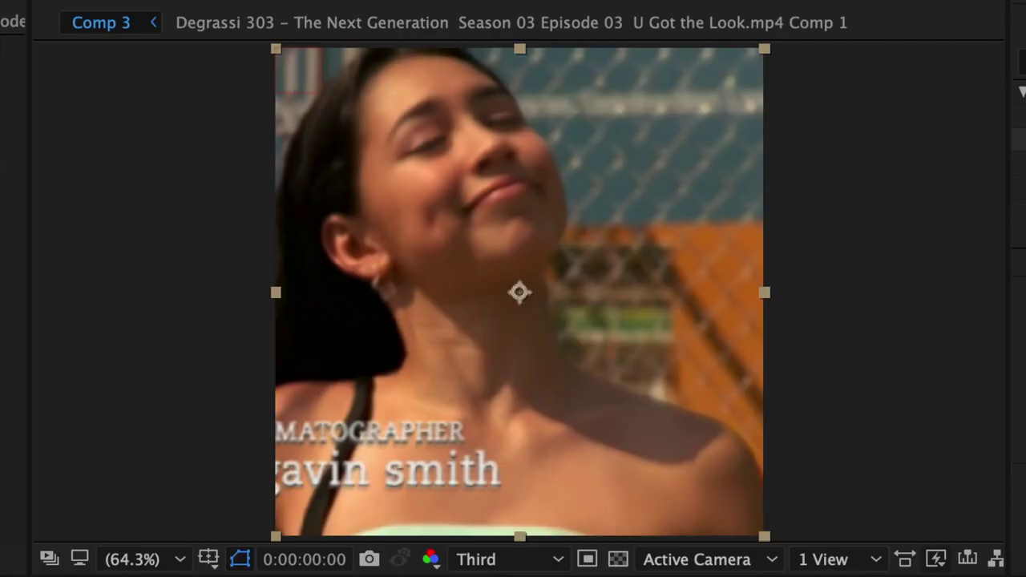
drag(218, 481, 245, 481)
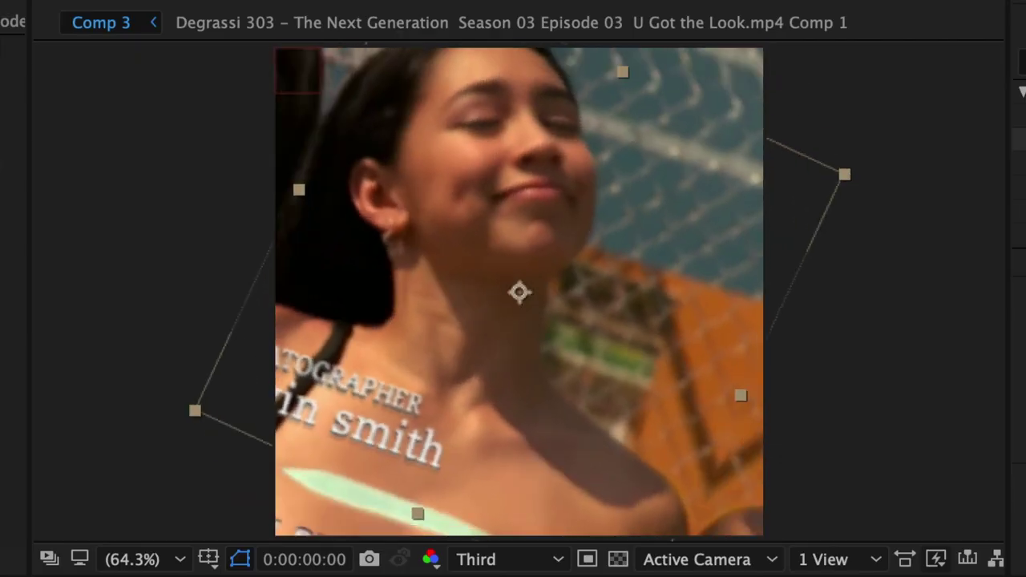
drag(16, 574, 48, 573)
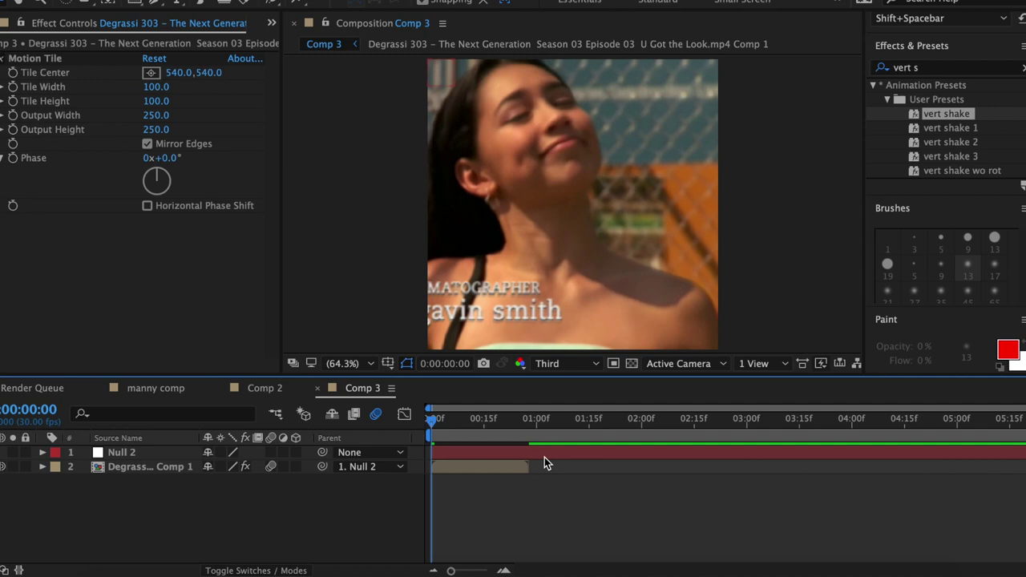
Detach the Degrassi clip from its parent and parent it to Null 2 again
click(516, 454)
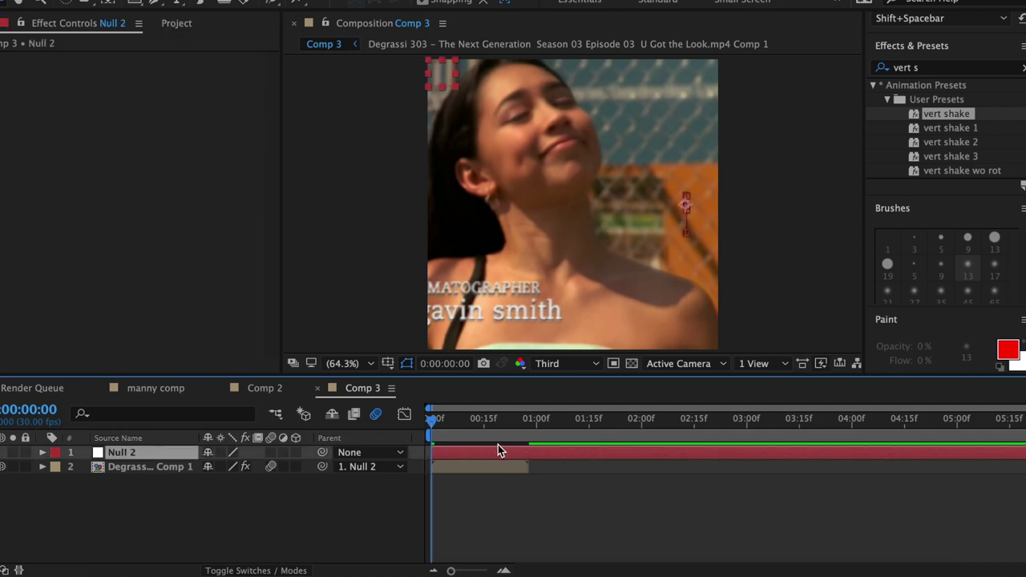
click(514, 468)
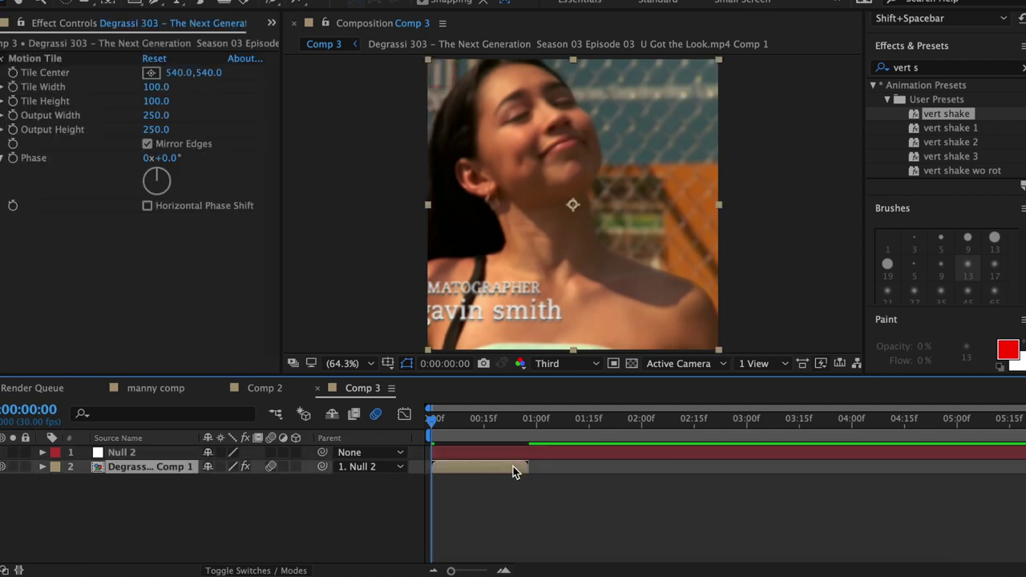
super+click(323, 467)
drag(323, 466, 494, 463)
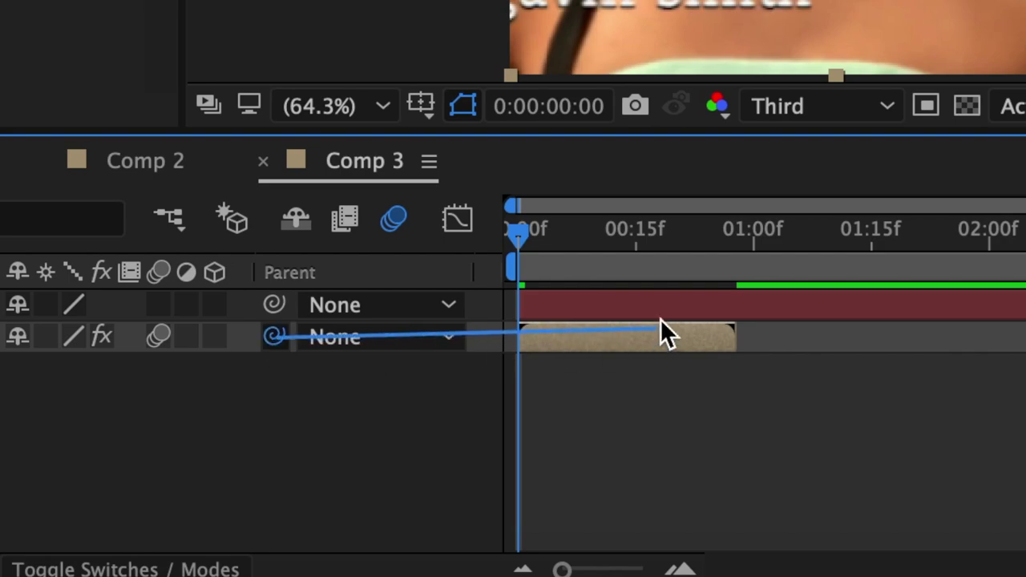
drag(659, 329, 663, 314)
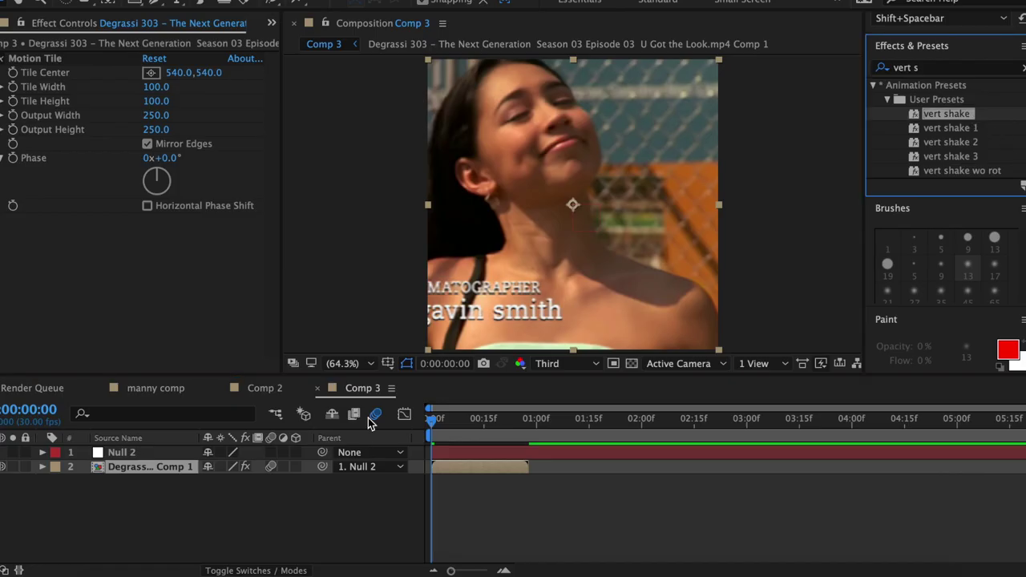
click(446, 454)
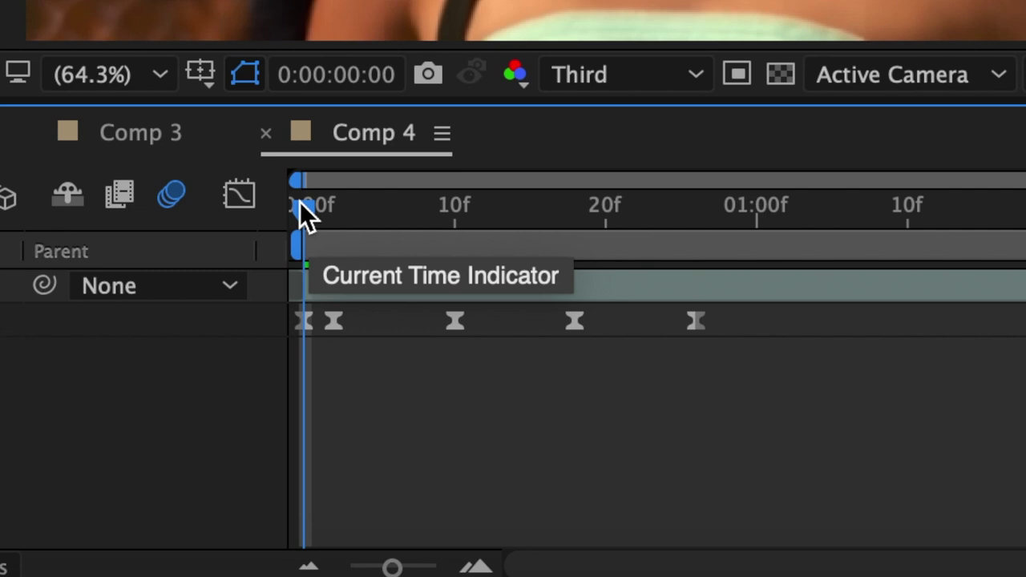
Review the Position keyframes in Comp 4 from the start to frame 10, and return to the start with the clip selected
drag(304, 211, 454, 214)
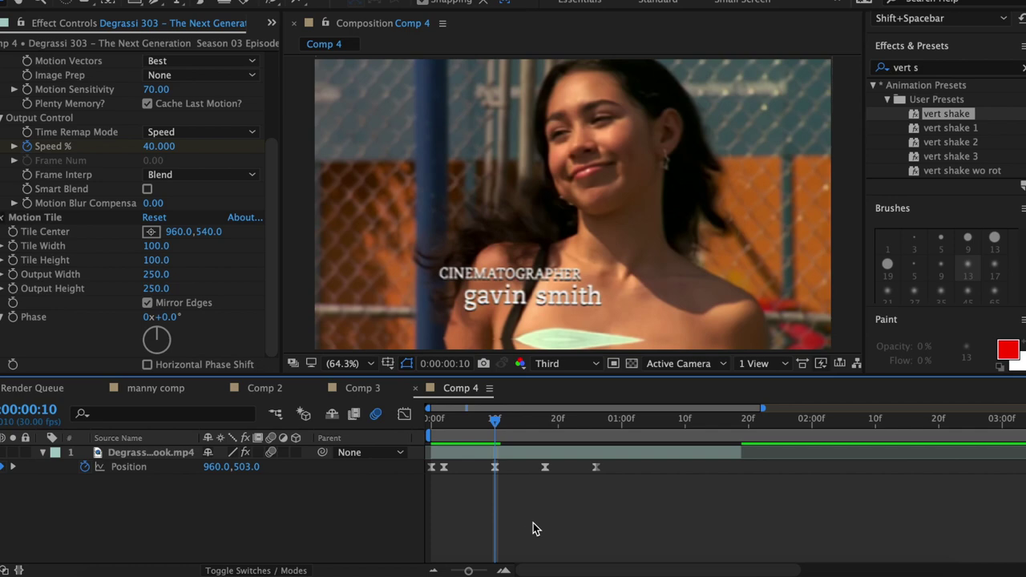
key(Home)
click(544, 455)
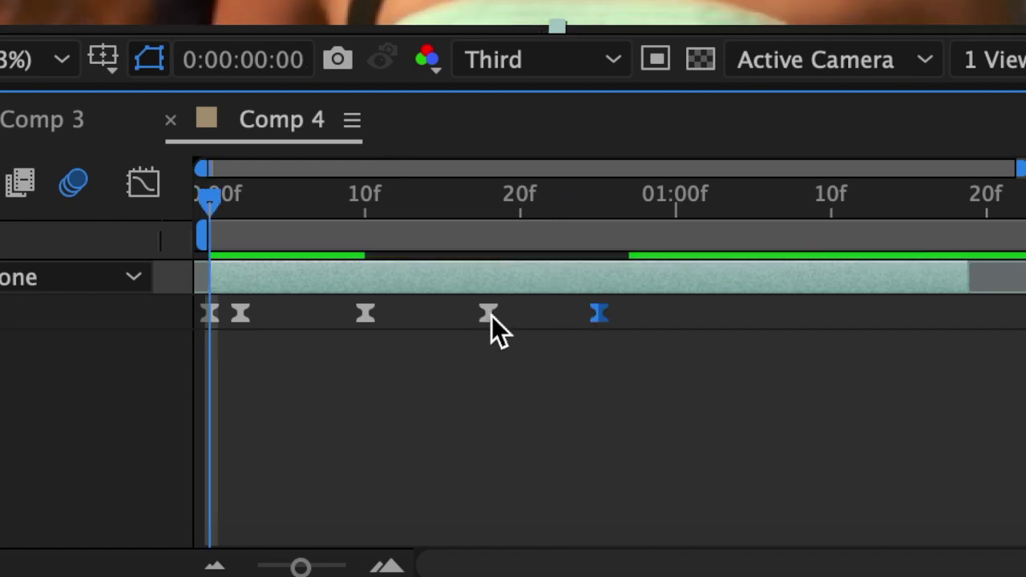
Move the last Position keyframe in Comp 4 to about 0:00:01:17 and the fourth keyframe to 0:00:00:25
mouse_move(491, 315)
mouse_down()
mouse_move(424, 324)
mouse_move(492, 332)
mouse_up()
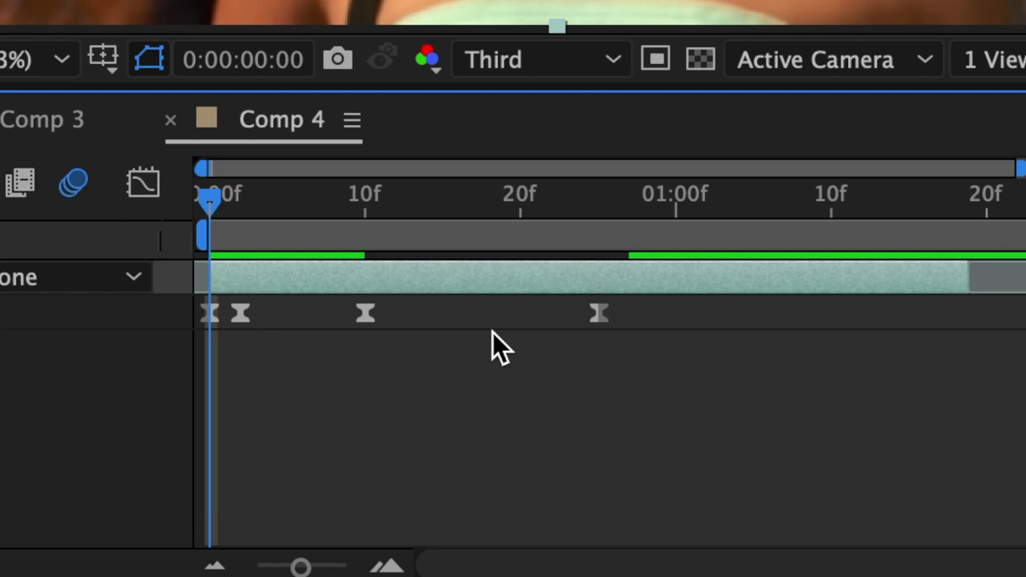
click(599, 313)
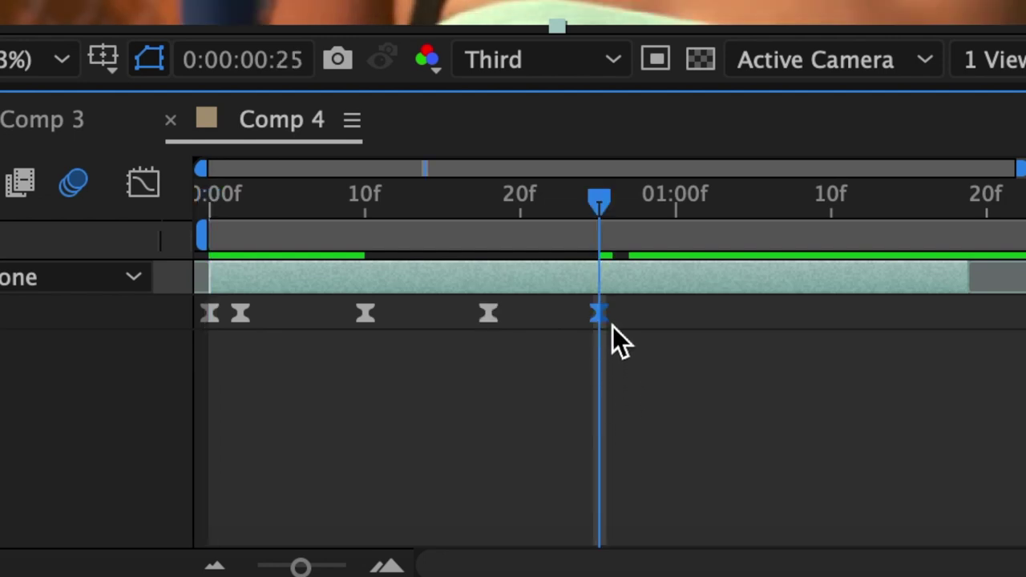
drag(602, 316, 944, 336)
drag(488, 314, 603, 318)
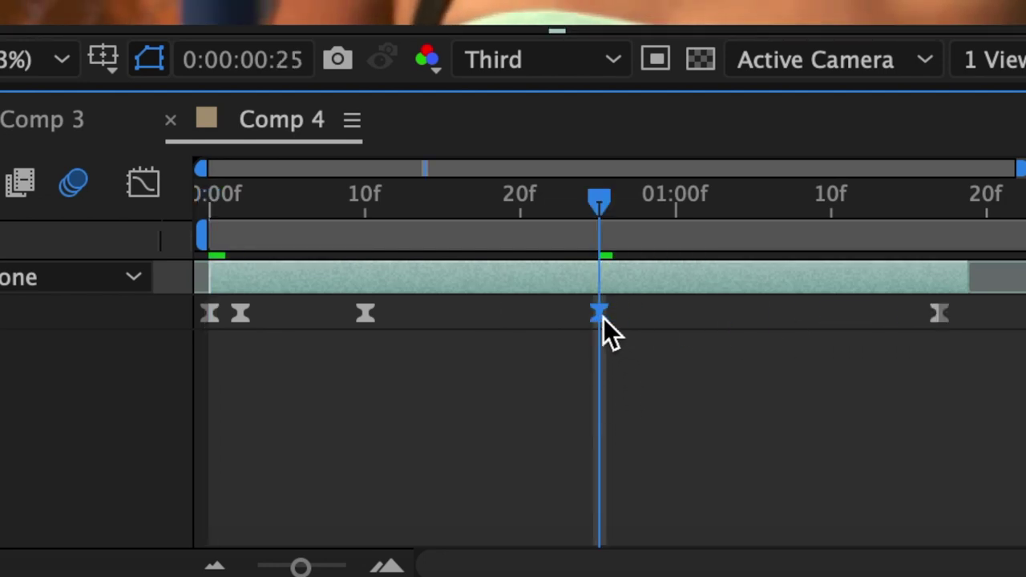
Add a Position keyframe at about 0:00:01:06 and set the Position at frame 10 to 960, 488
drag(603, 204, 571, 223)
key(alt+shift+p)
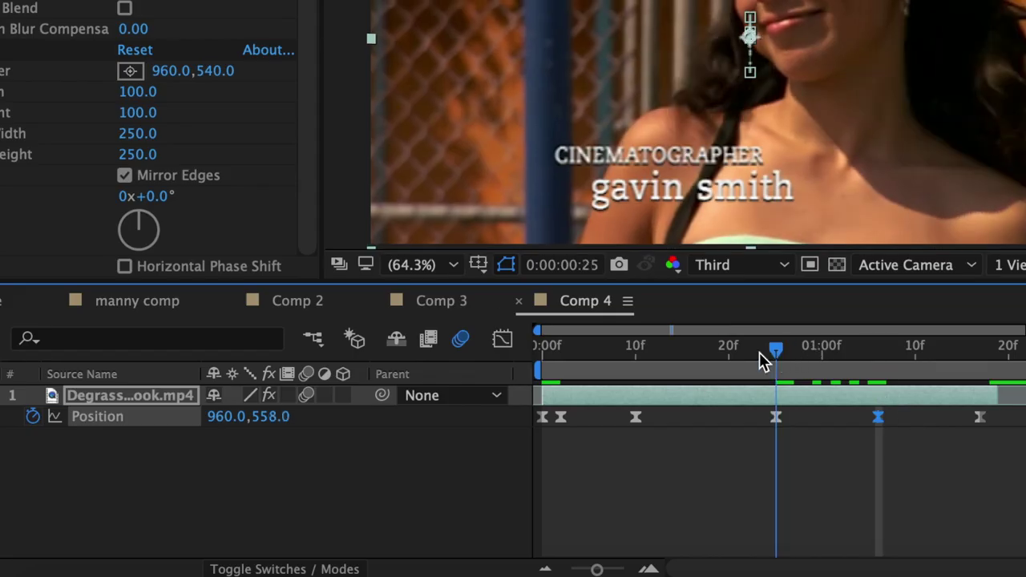
drag(760, 362, 636, 376)
drag(280, 417, 259, 417)
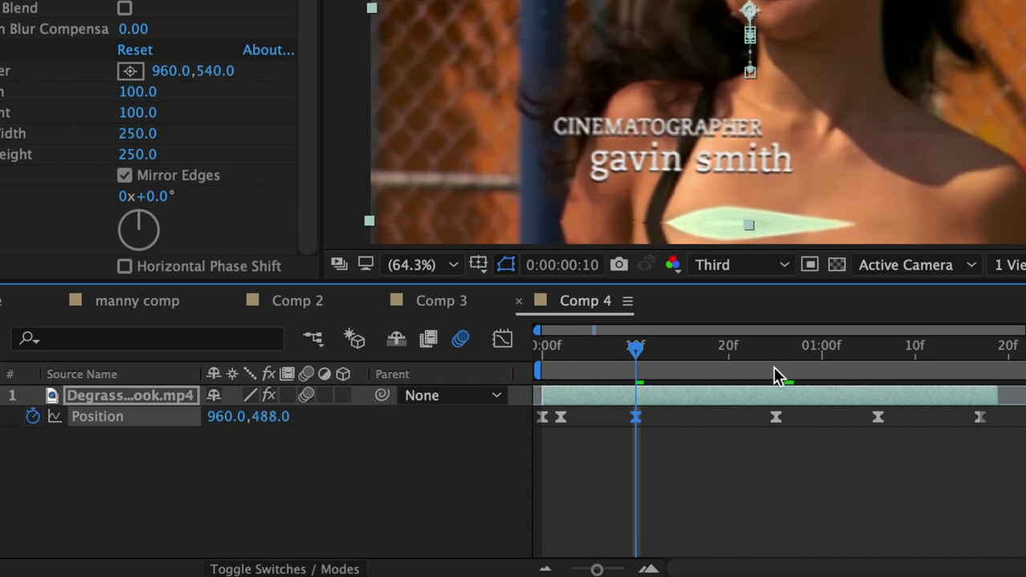
Move the fourth Position keyframe in Comp 4 to about 0:00:00:22 and adjust its vertical Position value
drag(776, 417, 745, 418)
click(744, 371)
mouse_move(298, 425)
mouse_down()
mouse_move(281, 417)
mouse_move(294, 419)
mouse_up()
Move the fifth Position keyframe in Comp 4 to 0:00:01:05 and decrease its vertical Position value
mouse_move(878, 417)
mouse_down()
mouse_move(860, 418)
mouse_move(868, 418)
mouse_up()
click(868, 350)
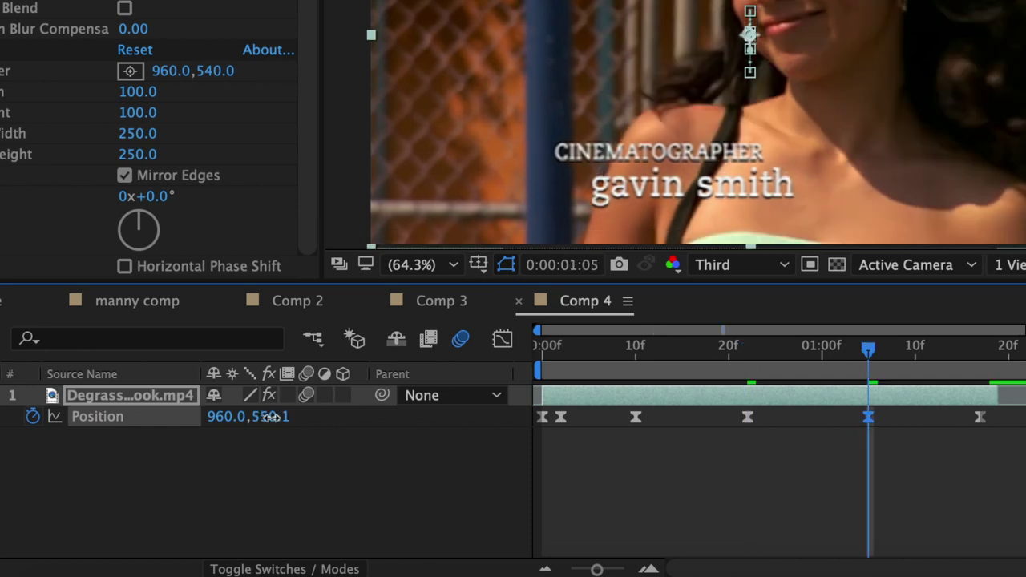
mouse_move(270, 417)
mouse_down()
mouse_move(244, 416)
mouse_move(257, 419)
mouse_up()
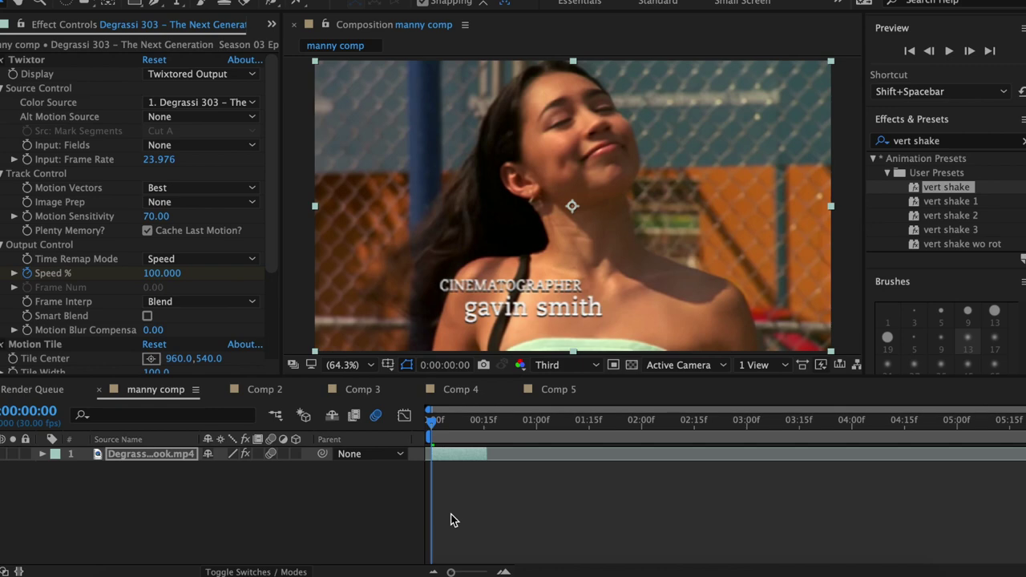
Apply the vert shake preset to the Degrassi clip at the start of manny comp and reveal its keyframes
drag(950, 187, 476, 463)
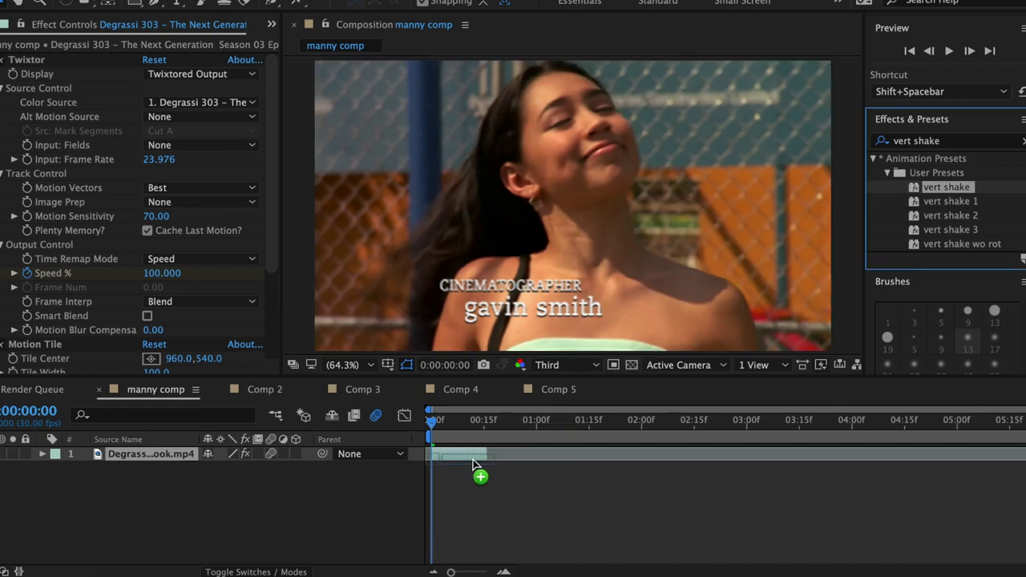
click(474, 460)
key(u)
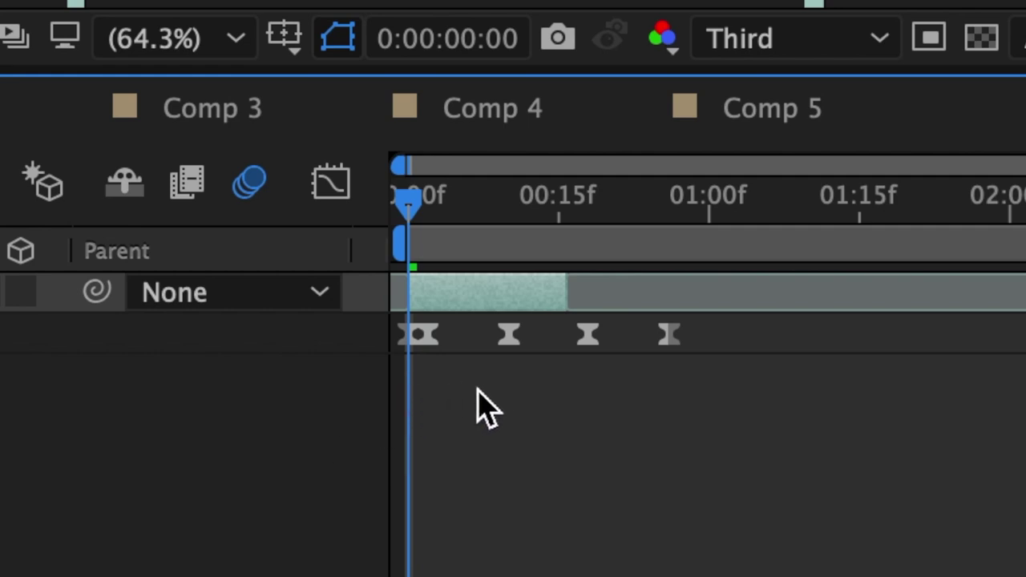
key(equal)
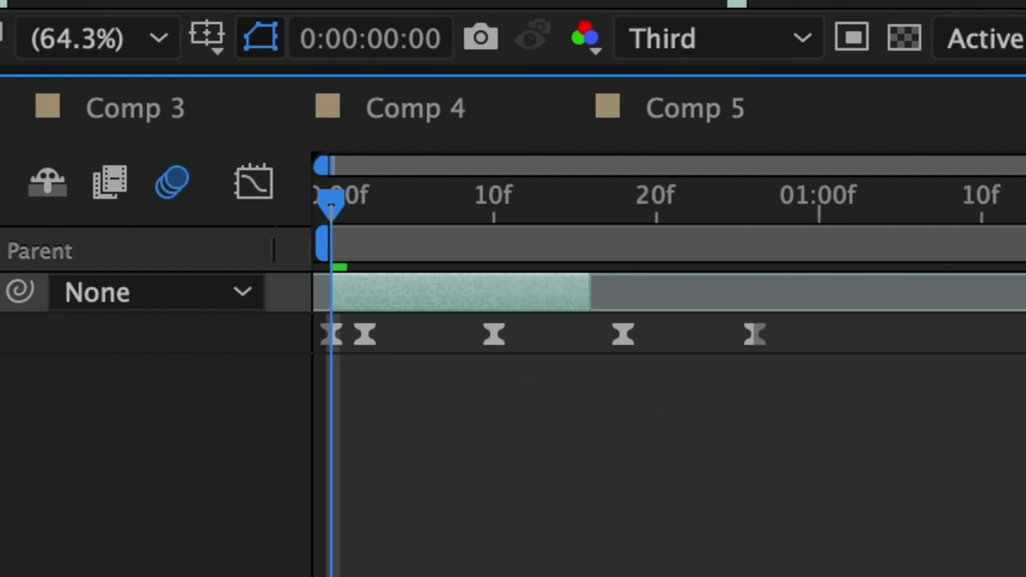
Tighten the vertical shake by moving its third, fourth and last keyframes to about frames 6, 10 and 15
drag(496, 339, 431, 339)
click(623, 336)
drag(508, 336, 492, 337)
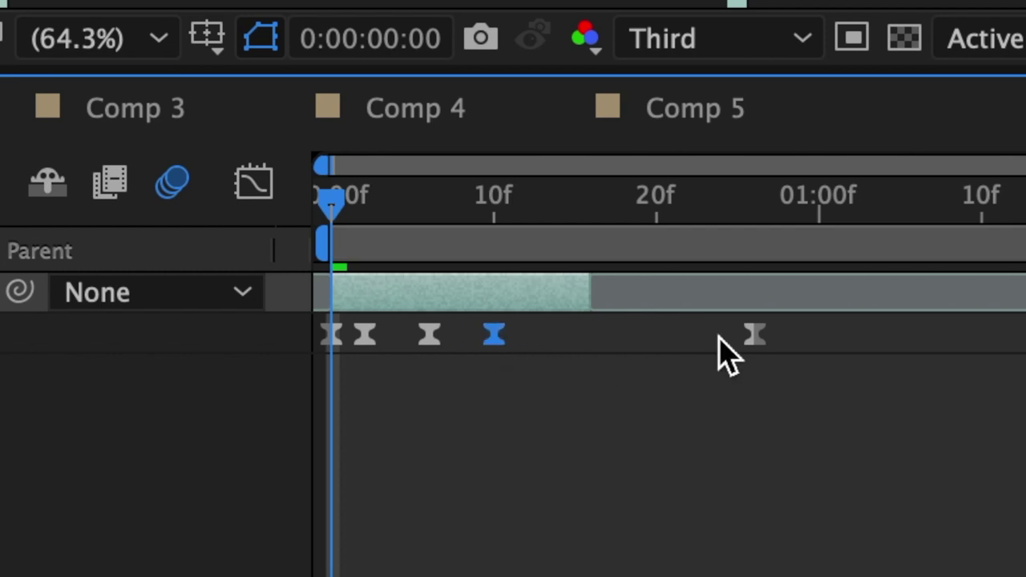
drag(756, 335, 586, 360)
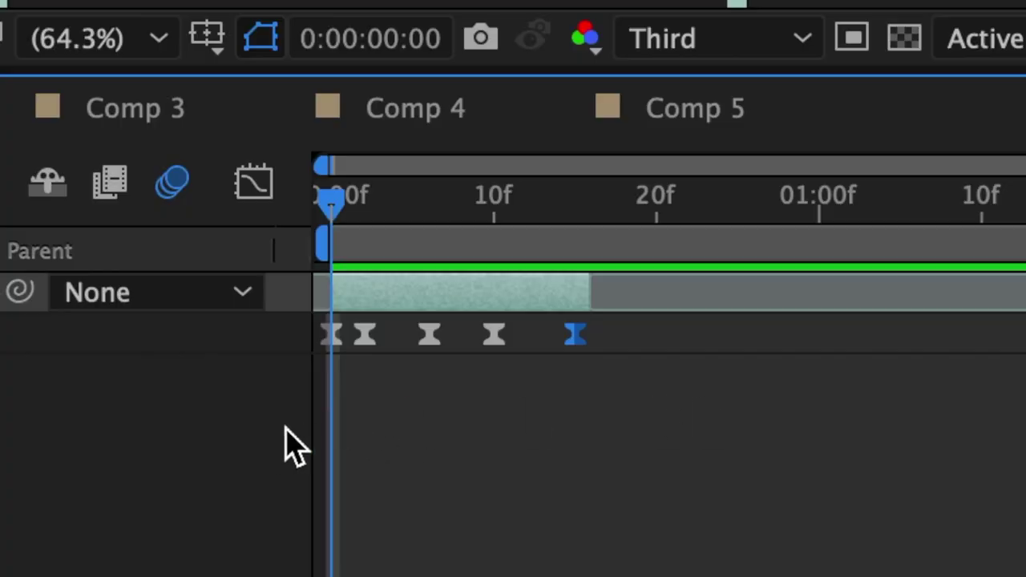
Spread the shake keyframes out again, moving the last, fourth and third ones to about frames 26, 18 and 10
drag(583, 337, 756, 343)
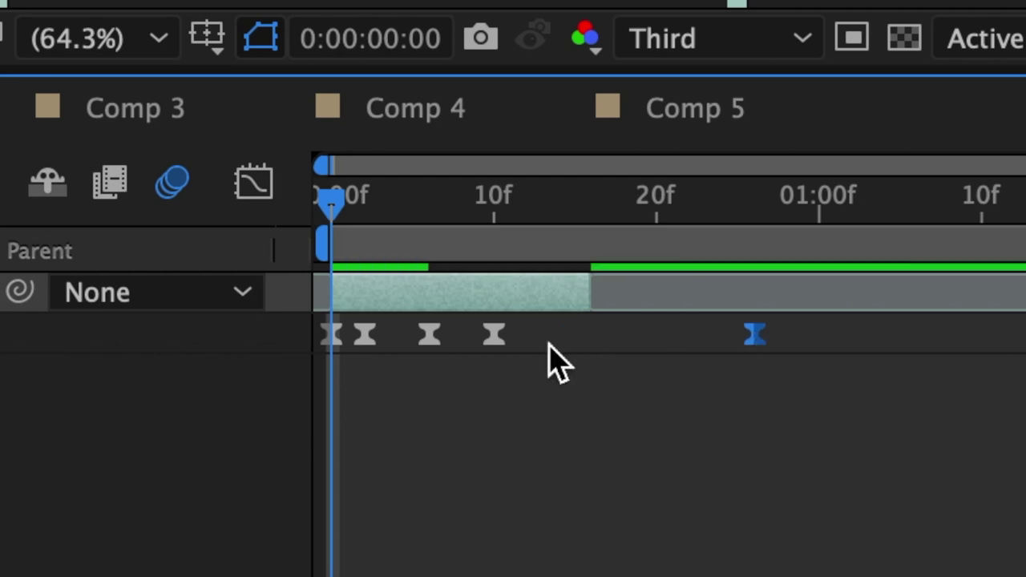
drag(494, 338, 622, 345)
drag(431, 338, 494, 338)
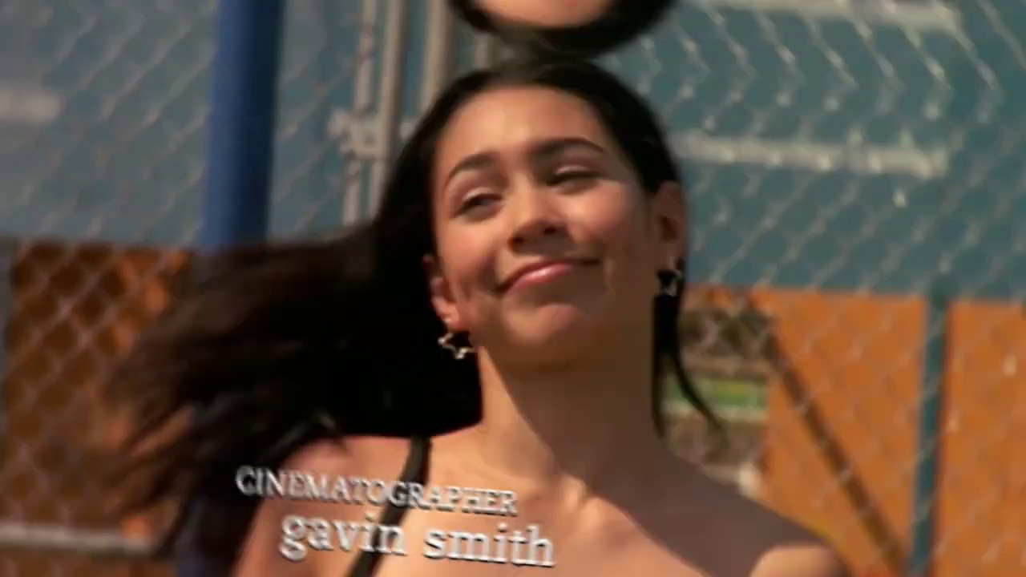